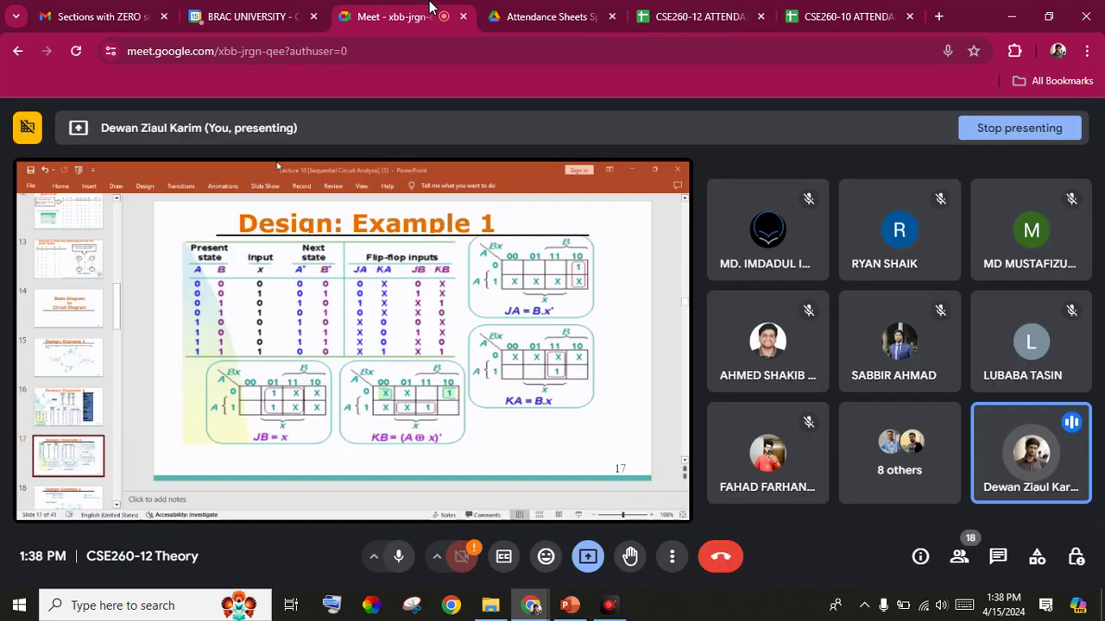
Stop presenting the lecture slides and share the CSE260-12 attendance sheet tab in the meeting, switching to that sheet.
left_click(588, 558)
left_click(646, 505)
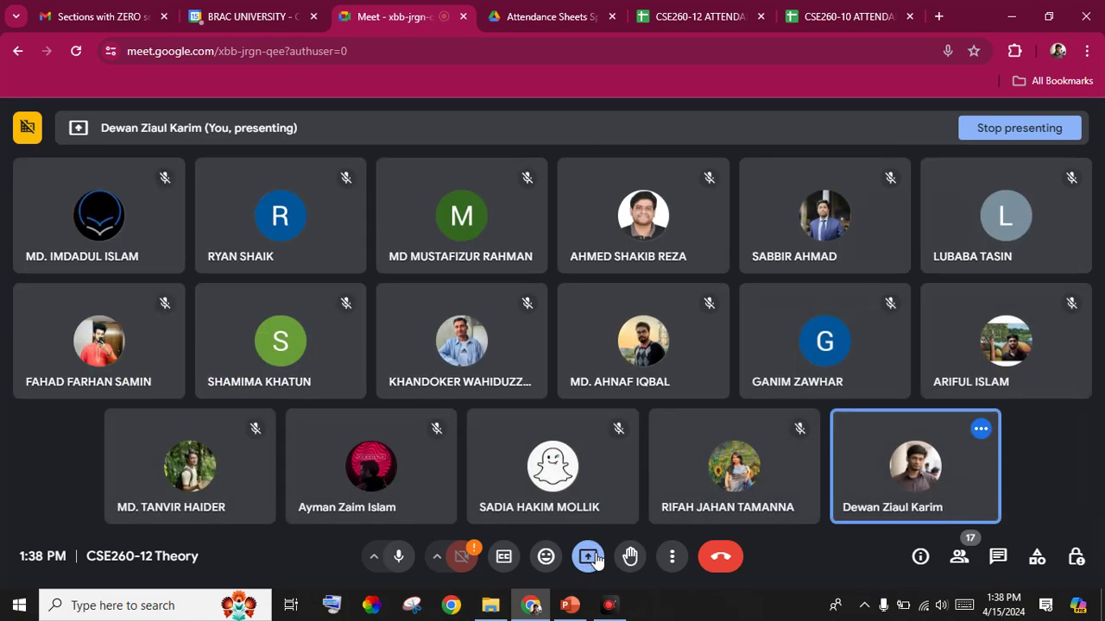
left_click(587, 557)
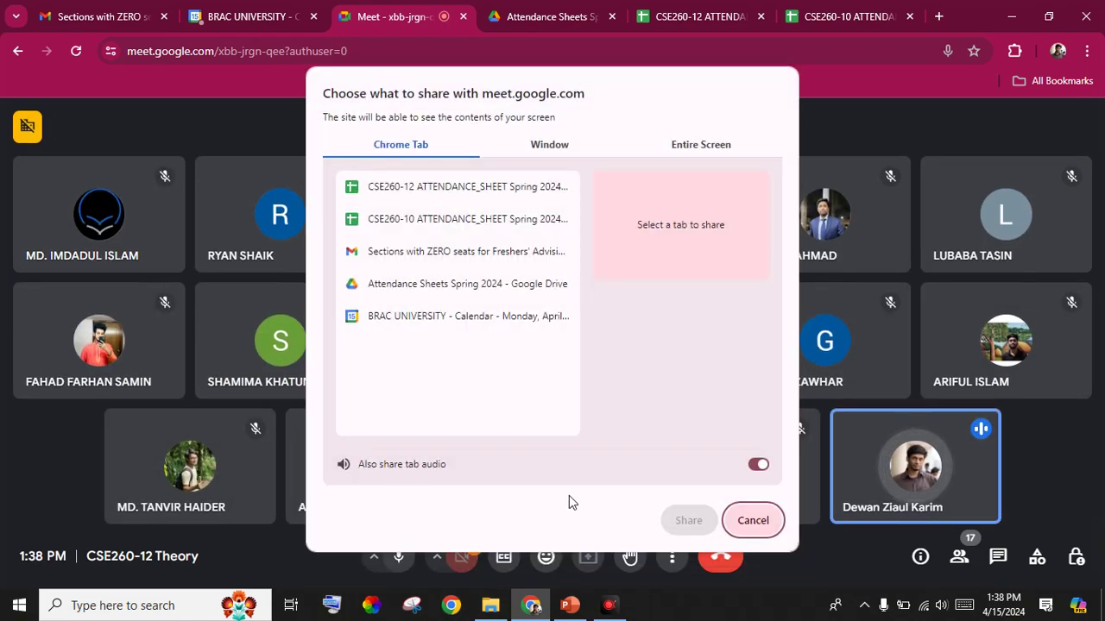
left_click(499, 197)
left_click(689, 521)
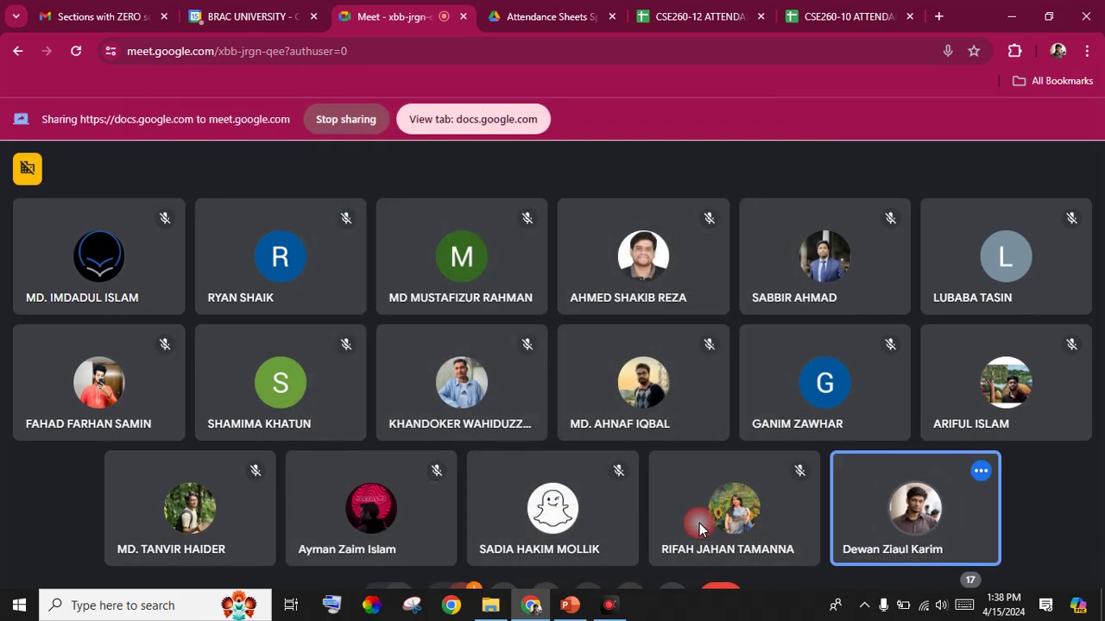
left_click(690, 16)
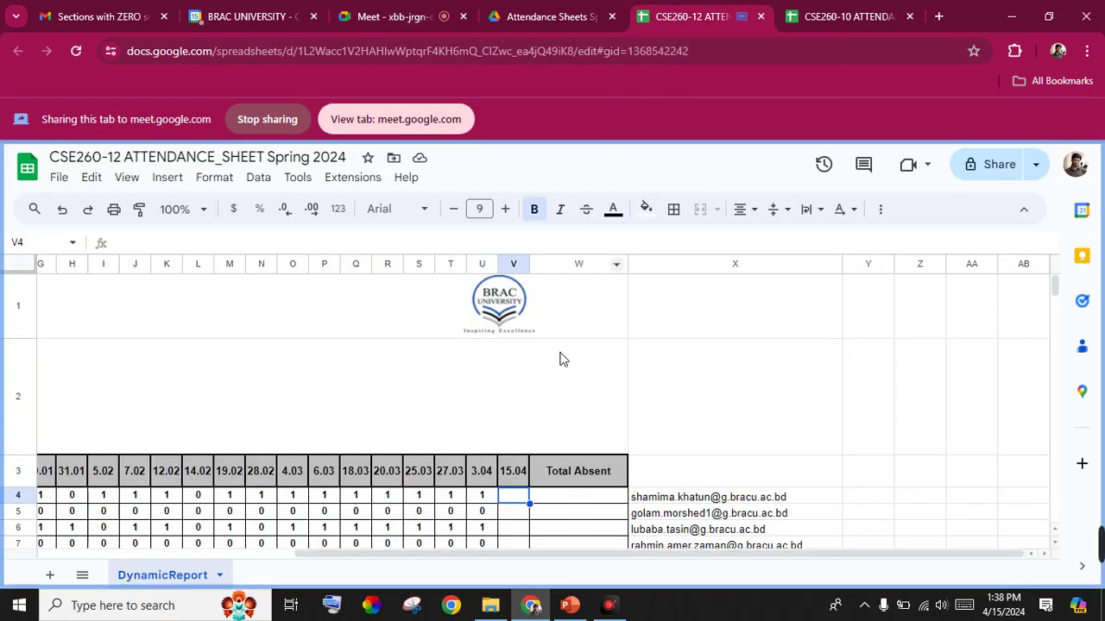
Record the 15.04 attendance for the first four students by entering 1, 0, 1 and 0 in V4:V7.
scroll(570, 406, "down", 3)
left_click_drag(546, 556, 348, 556)
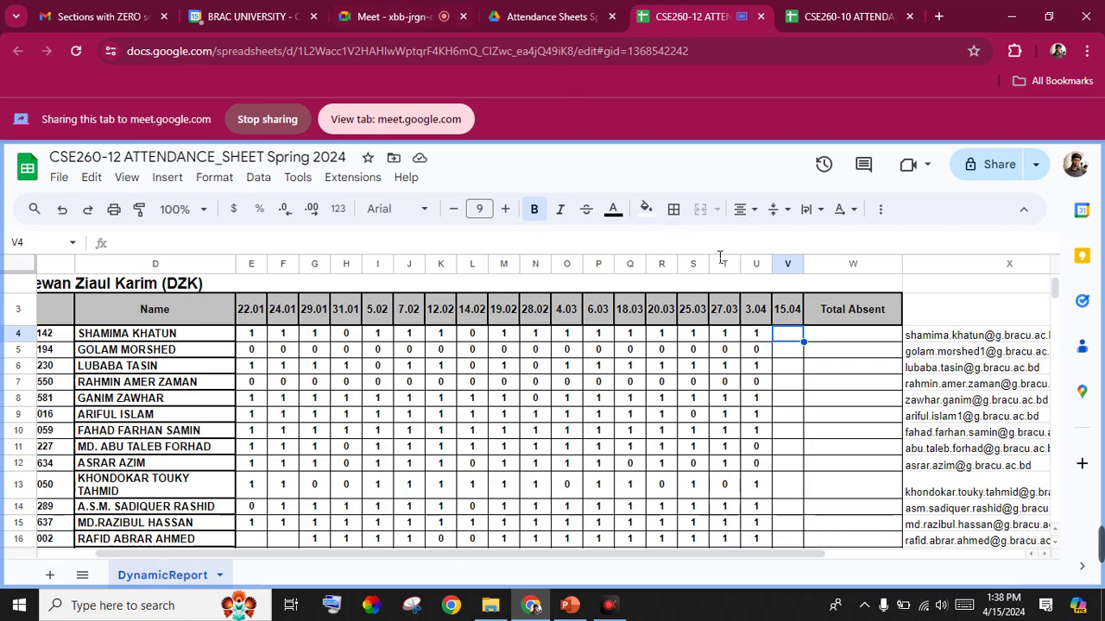
type("1")
key("Return")
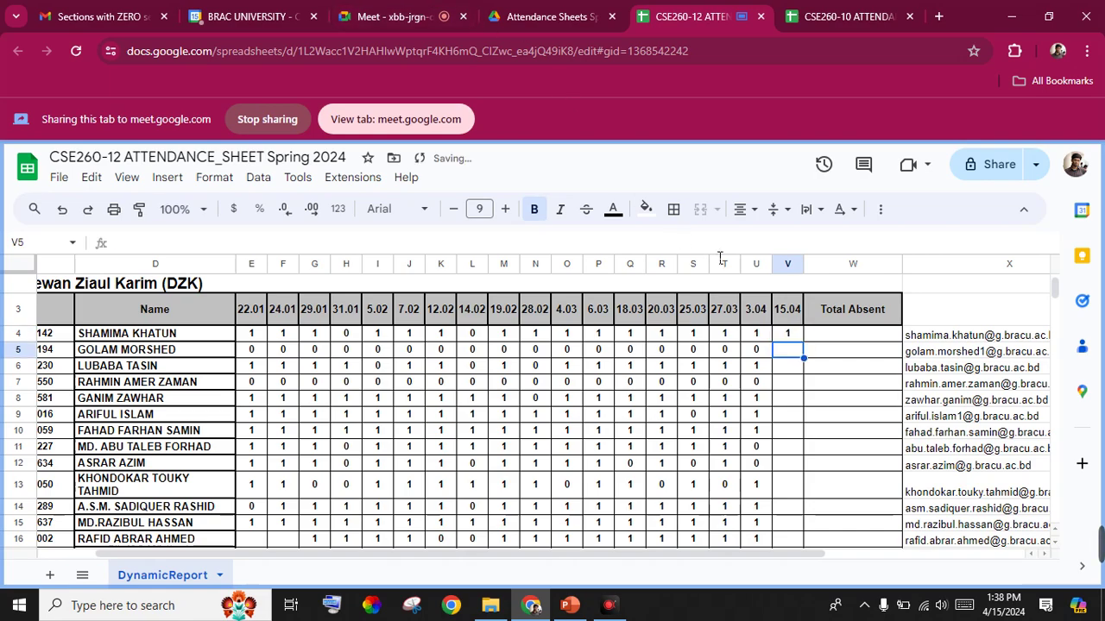
type("0")
key("Return")
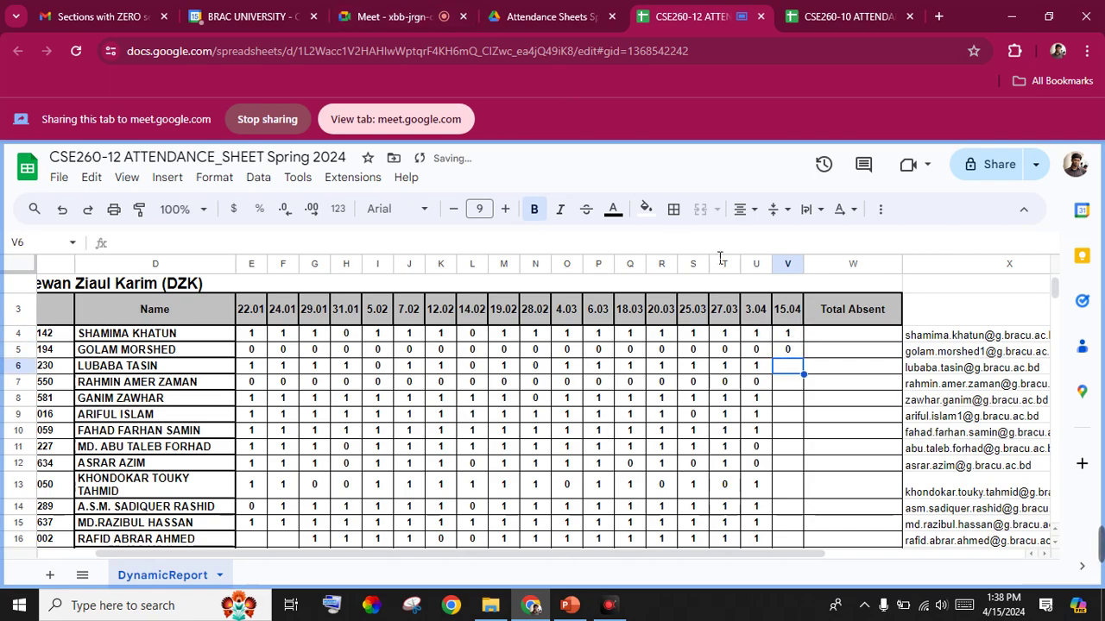
type("1")
key("Return")
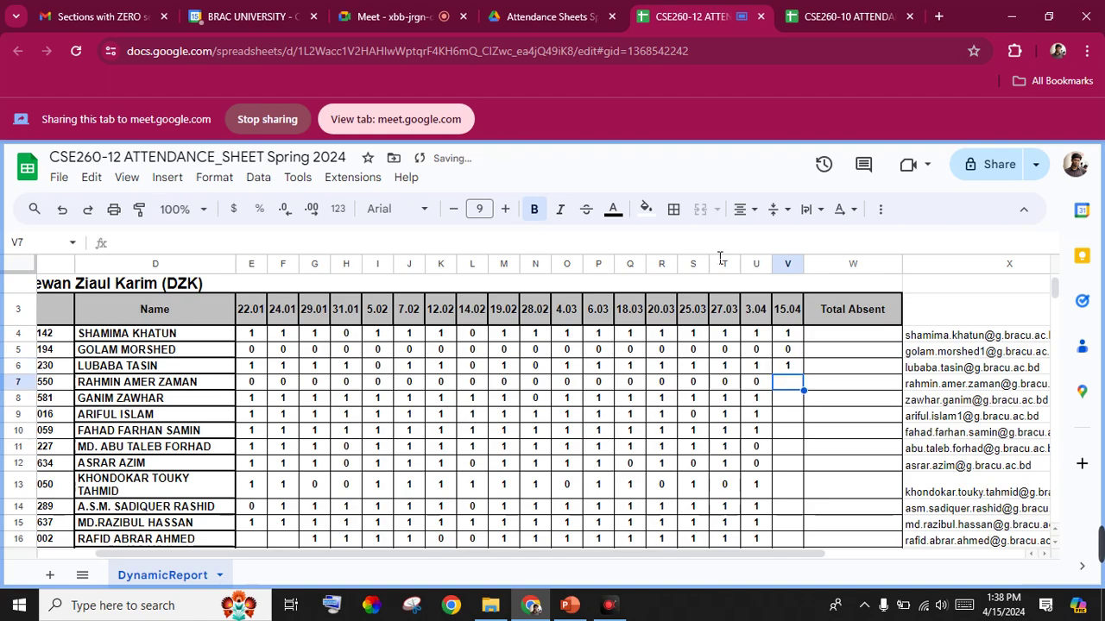
type("0")
key("Return")
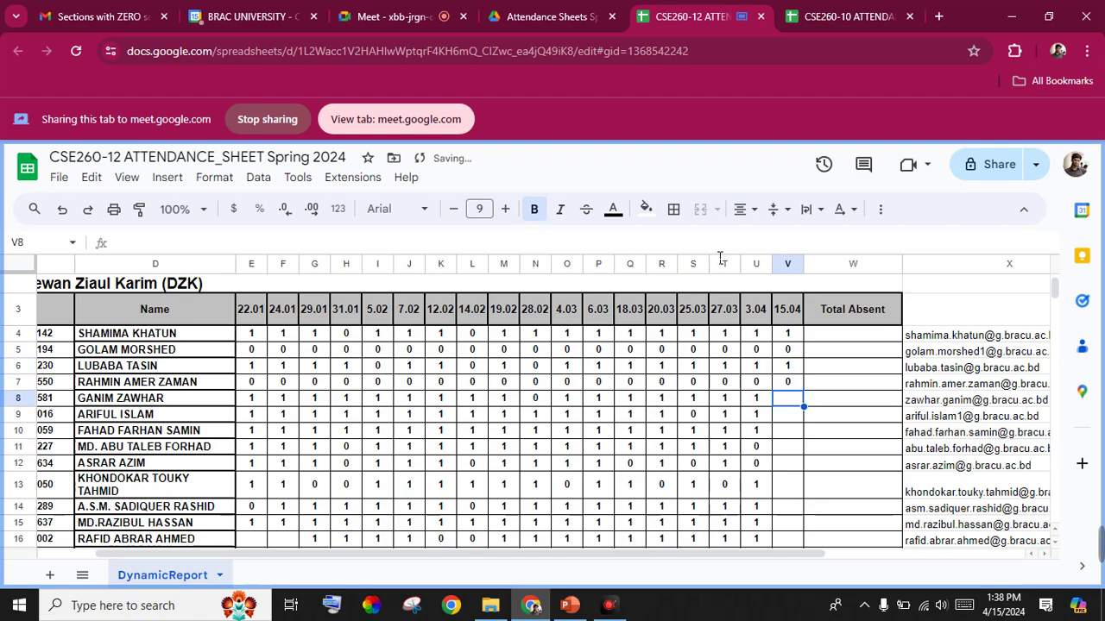
Enter 0 in V8 and correct it to 1, and mark V9 and V10 as 1 for 15.04.
type("0")
key("Return")
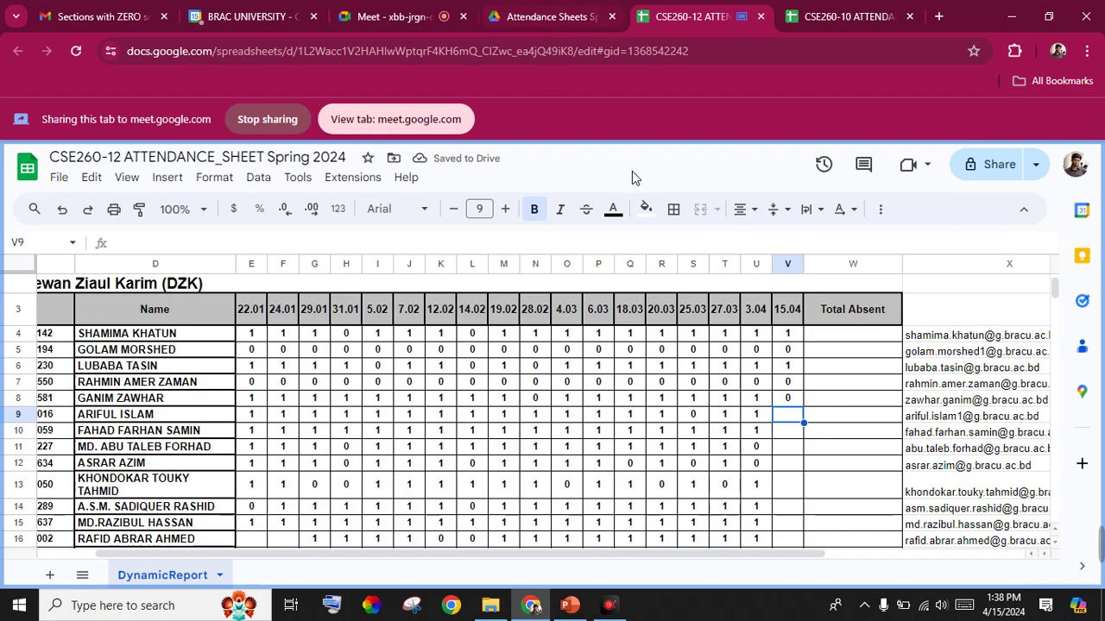
key("Up")
type("1")
key("Return")
type("1")
key("Return")
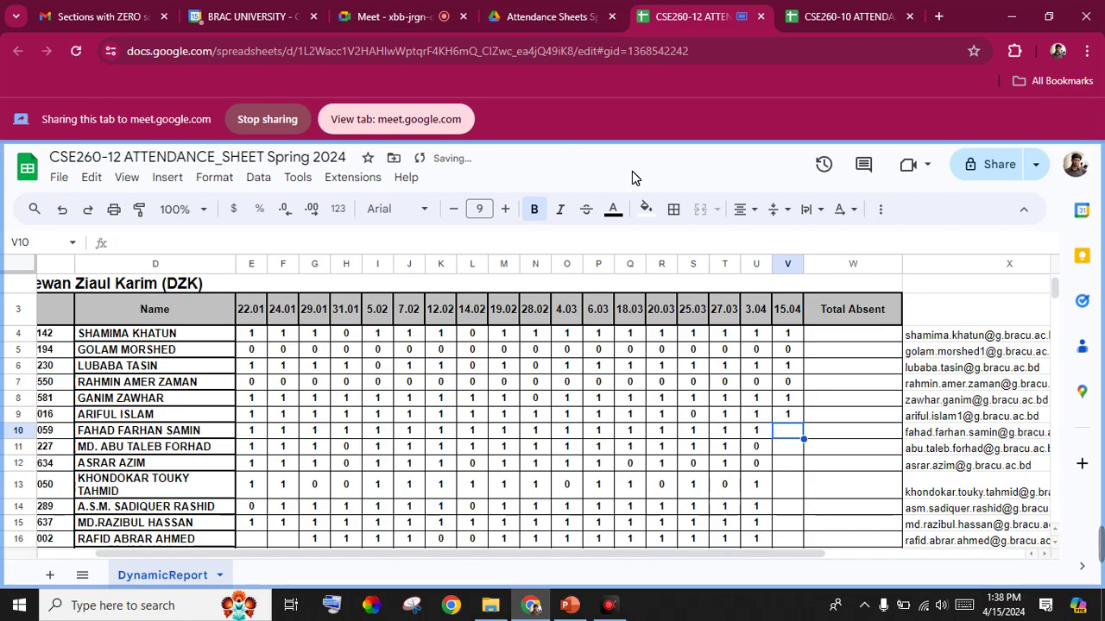
type("1")
key("Return")
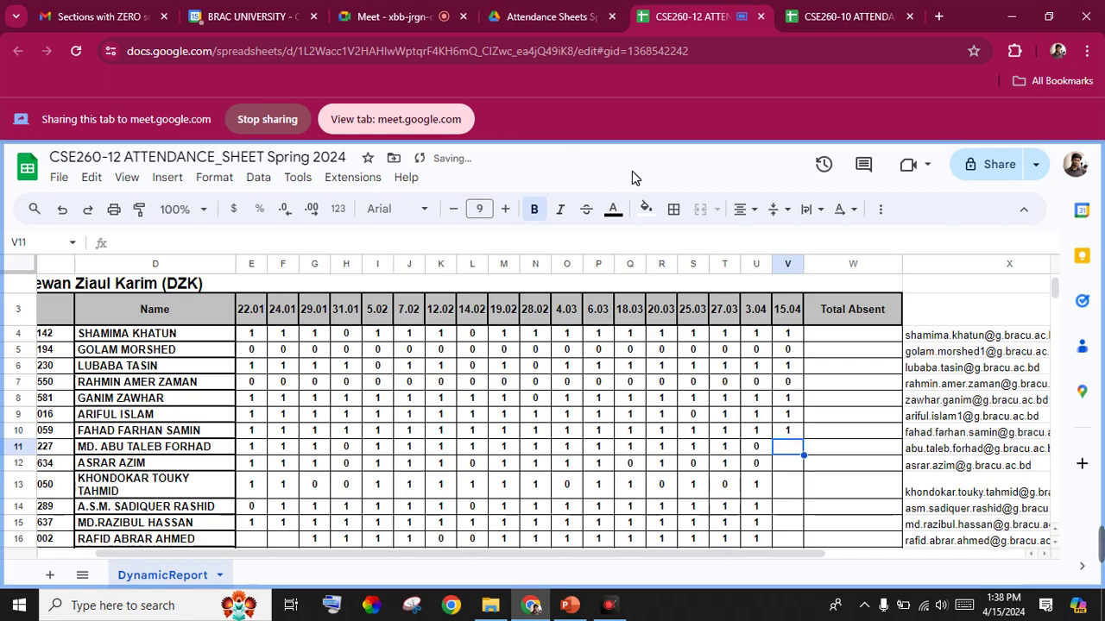
Mark the three students in rows 11 to 13 absent for 15.04 by entering 0 in V11:V13.
type("0")
key("Return")
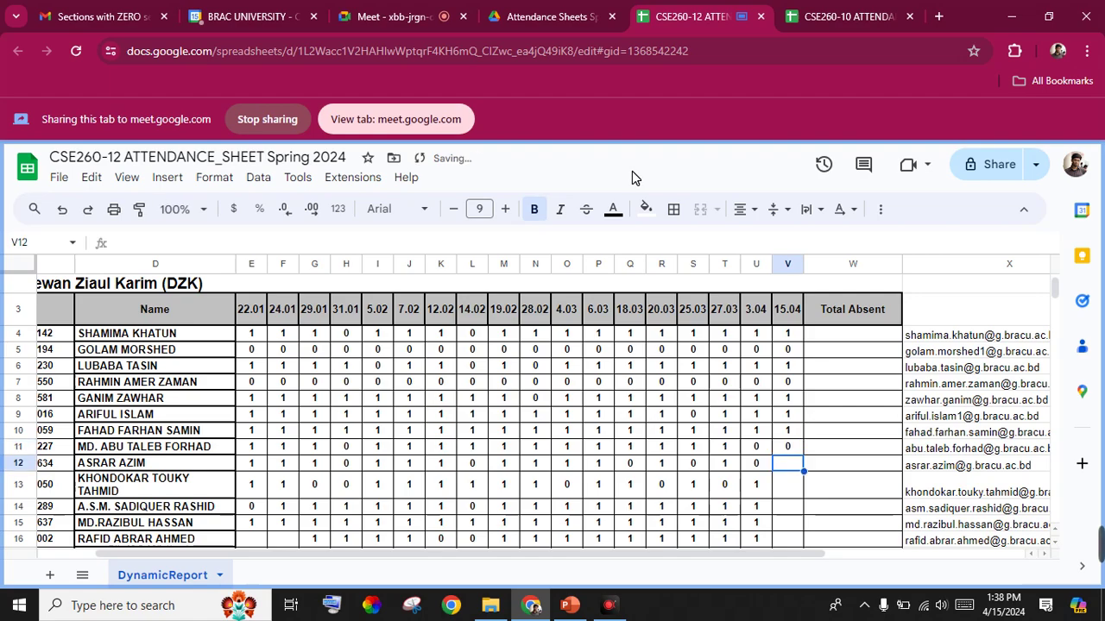
type("0")
key("Return")
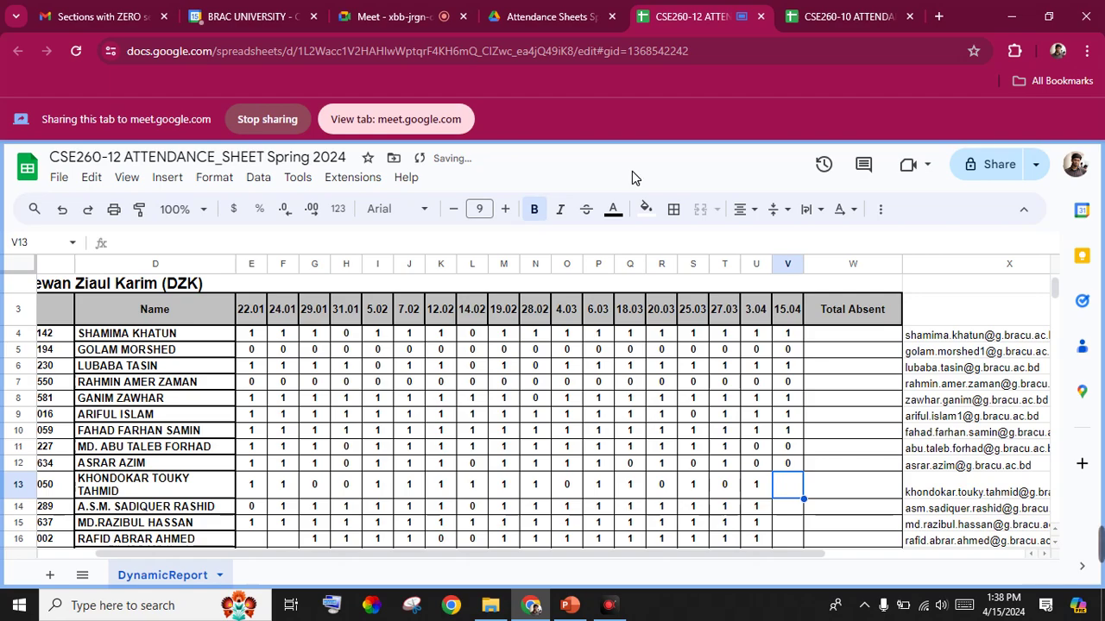
type("0")
key("Return")
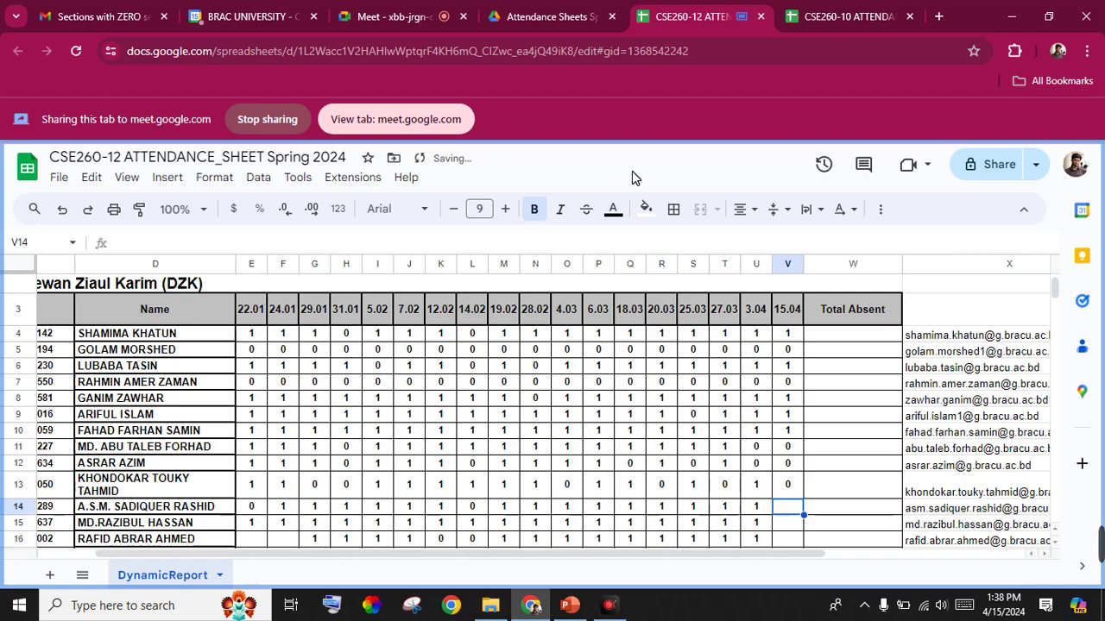
Check the meeting participants and review the 15.04 attendance marks in V10 and V13.
left_click(432, 14)
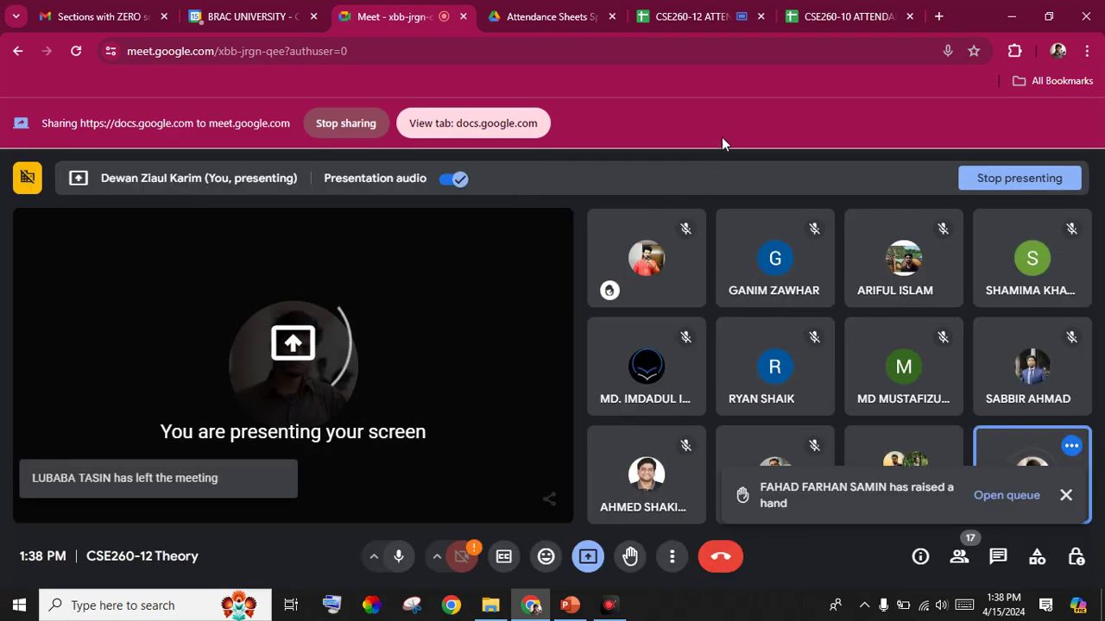
left_click(687, 14)
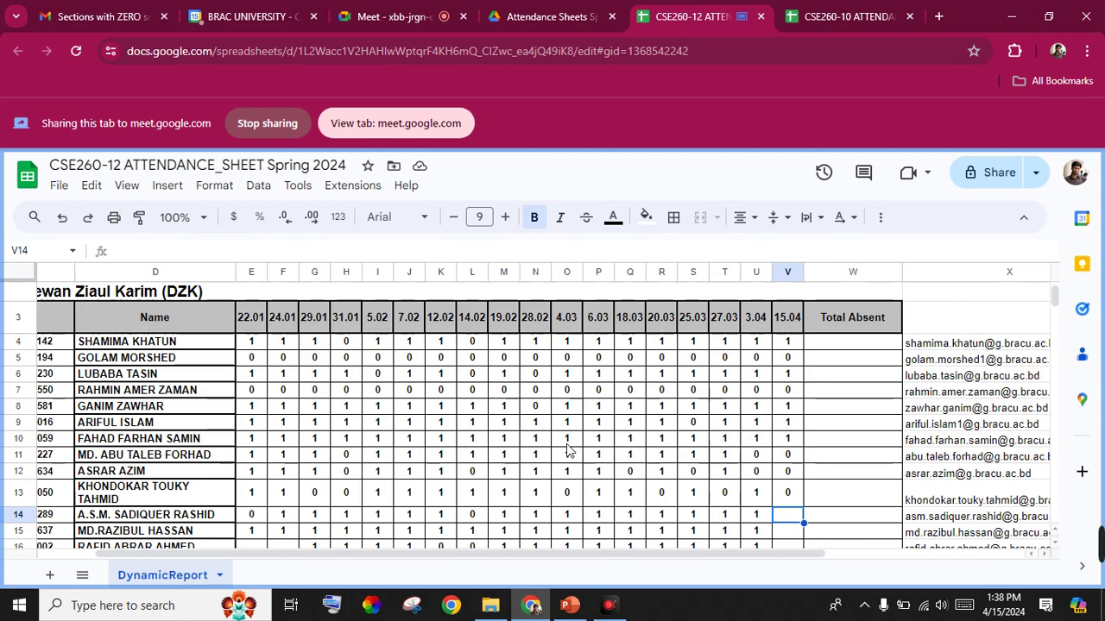
left_click(788, 441)
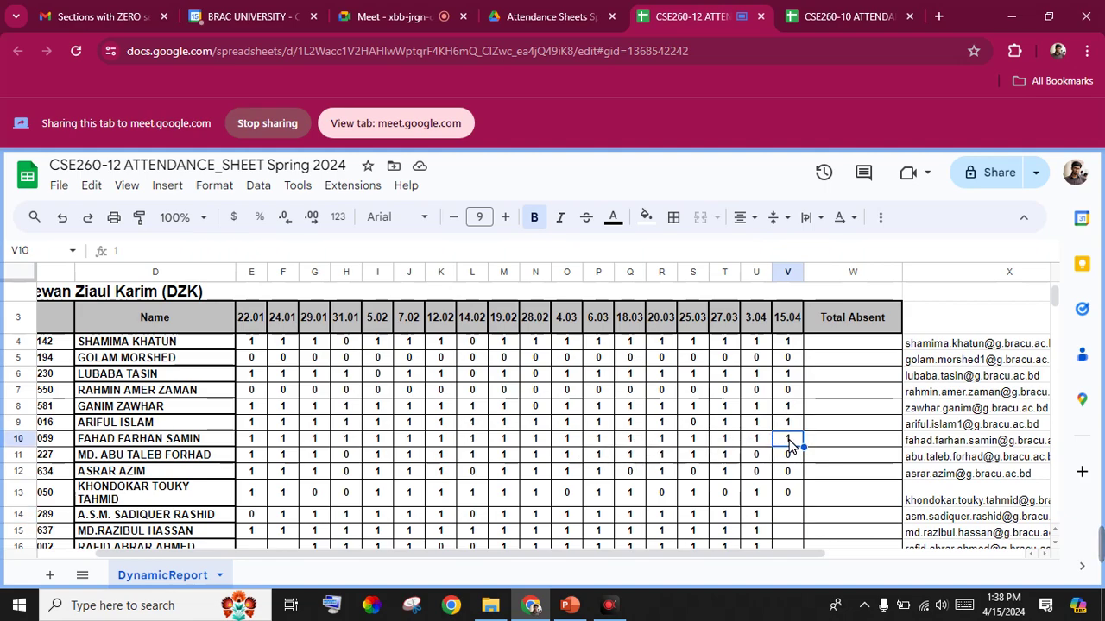
left_click(785, 499)
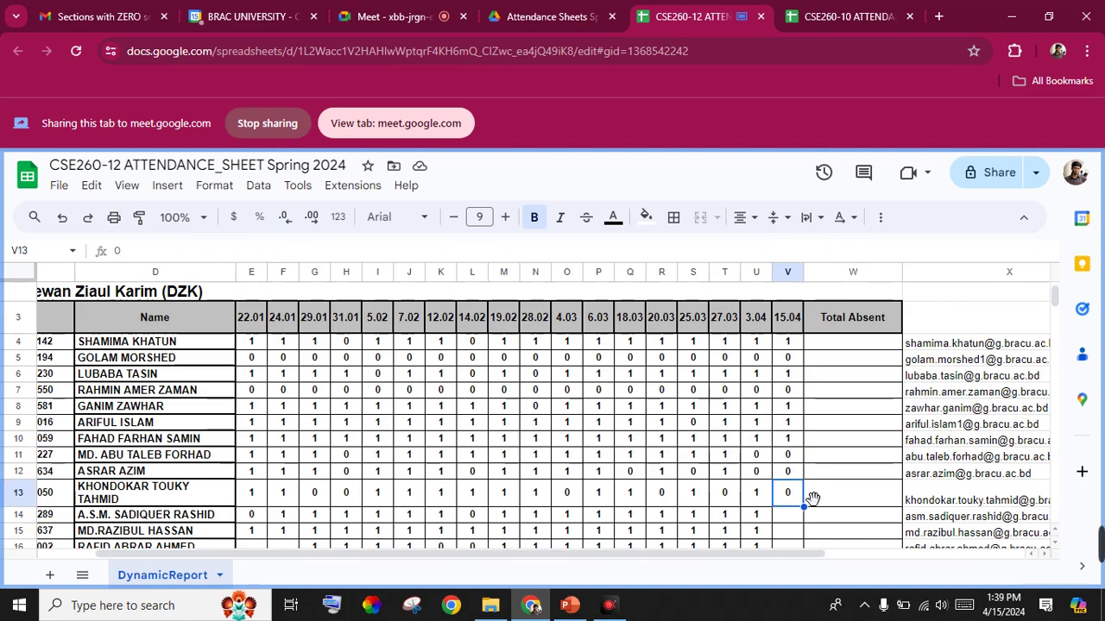
Mark the students in rows 14 to 16 absent for 15.04 by entering 0 in V14:V16.
key("Down")
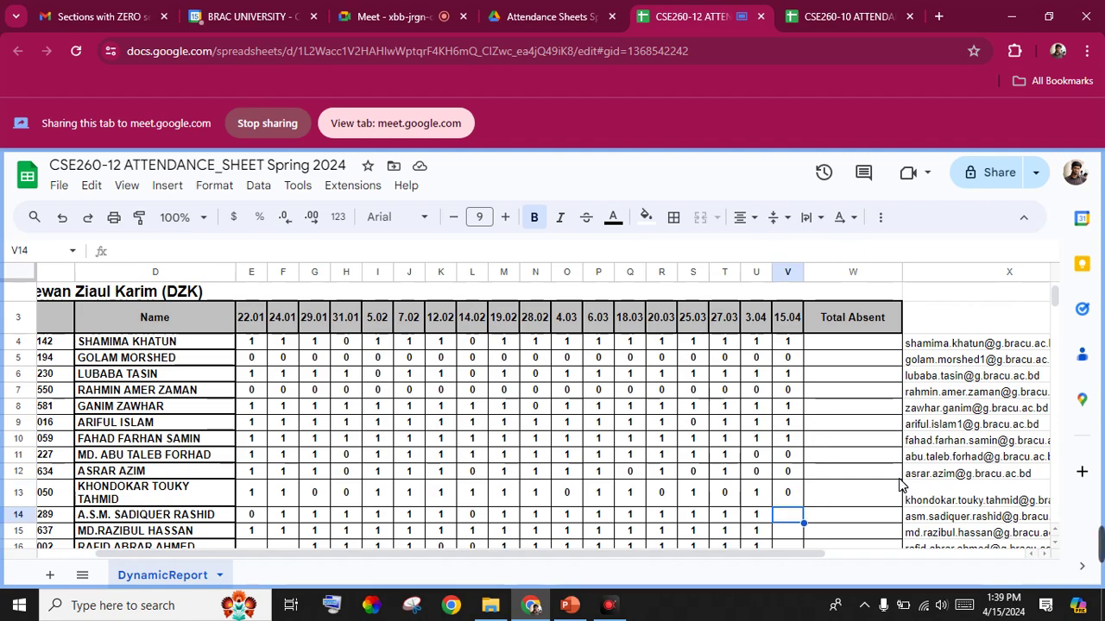
type("0")
key("Return")
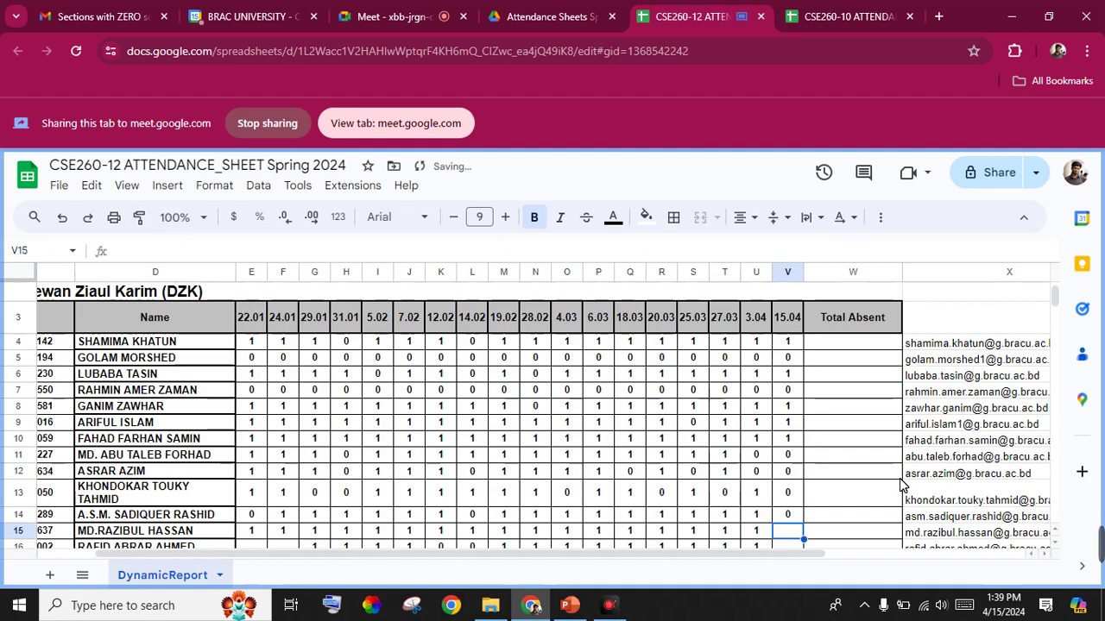
scroll(841, 455, "down", 3)
scroll(841, 455, "down", 2)
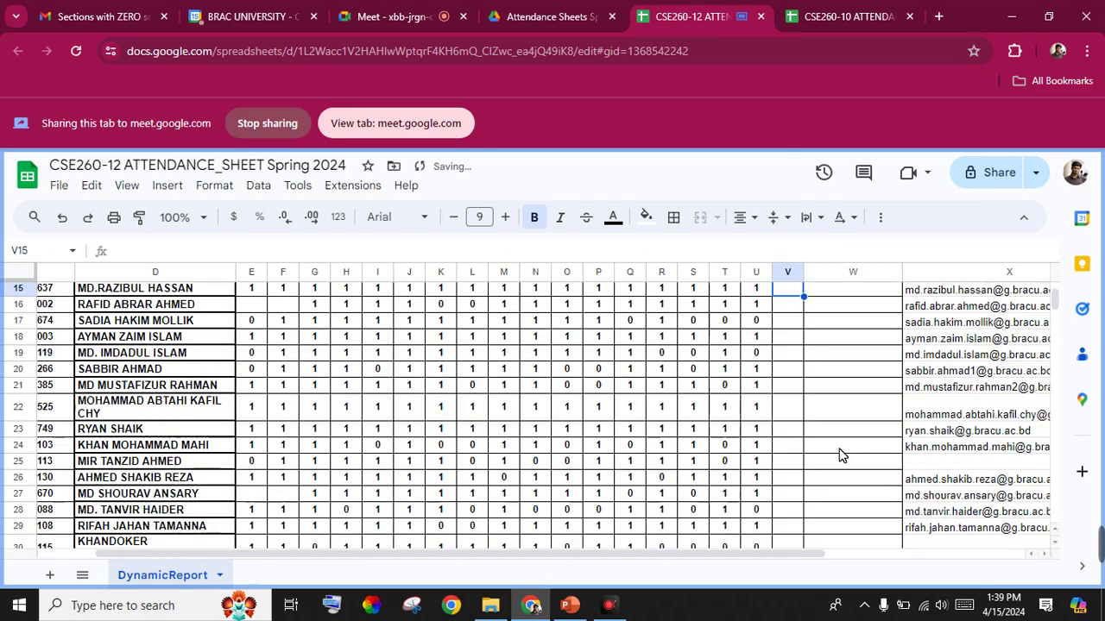
type("0")
key("Return")
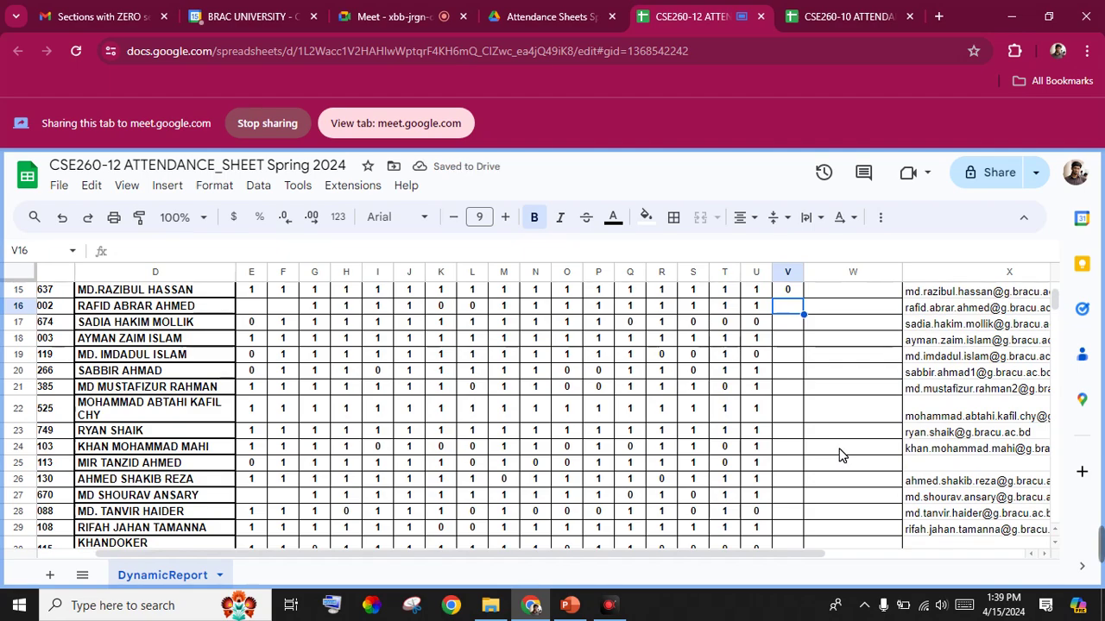
type("0")
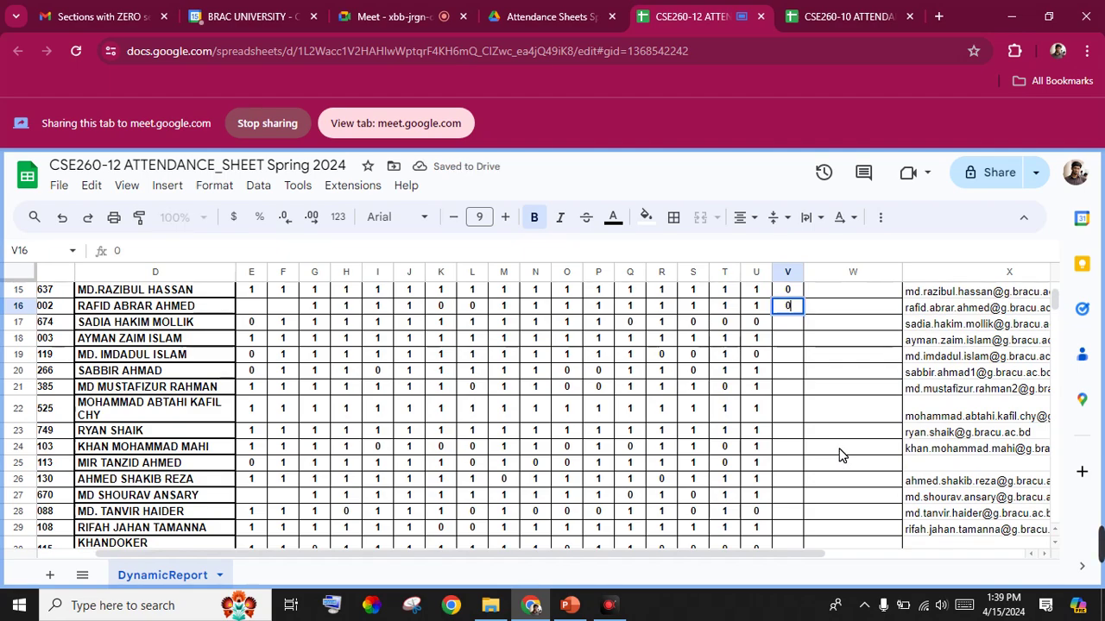
key("Return")
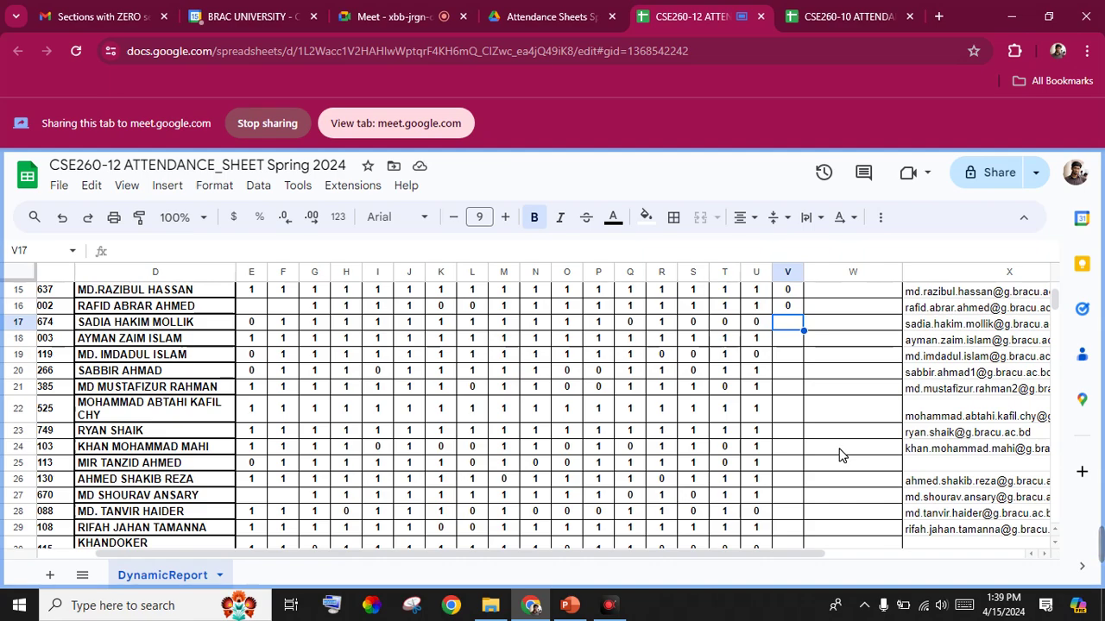
Mark the students in rows 17 to 19 present for 15.04 by entering 1 in V17:V19.
type("1")
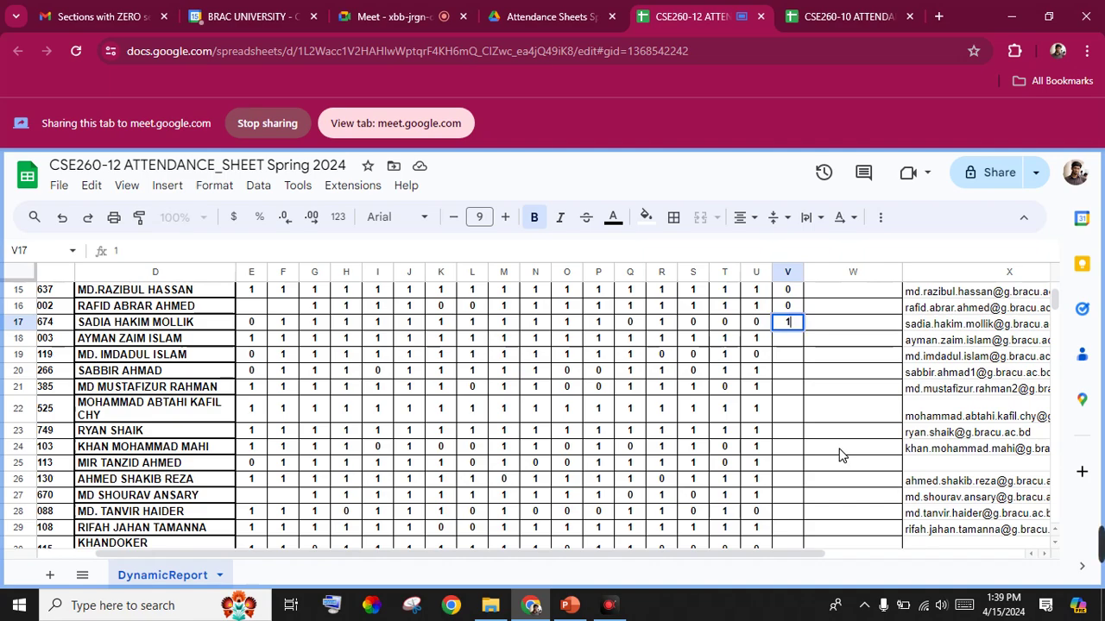
key("Return")
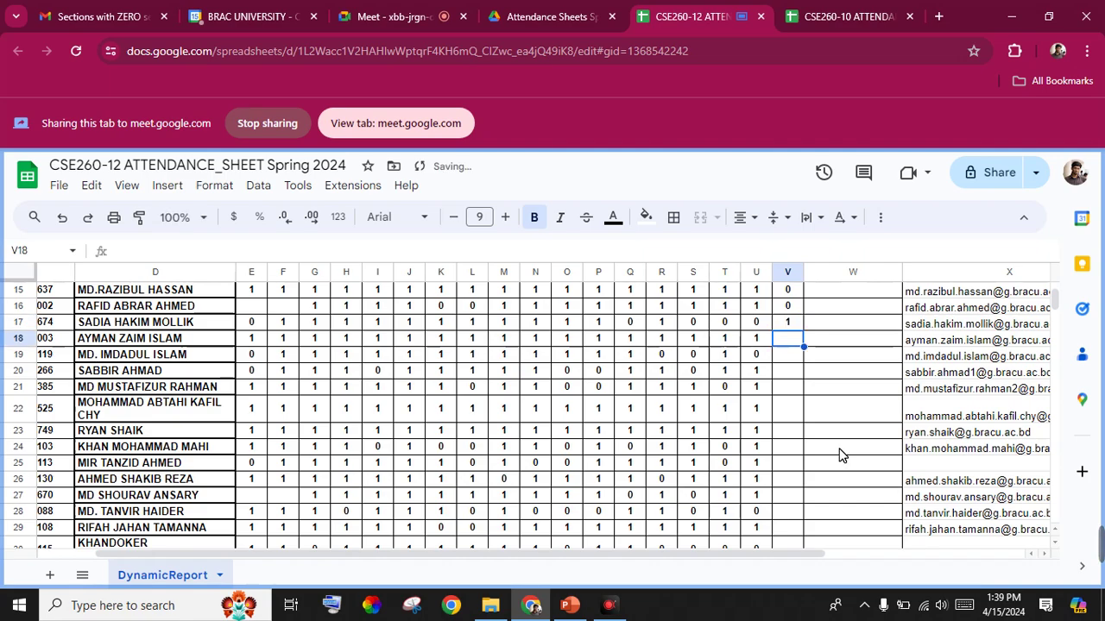
type("1")
key("Return")
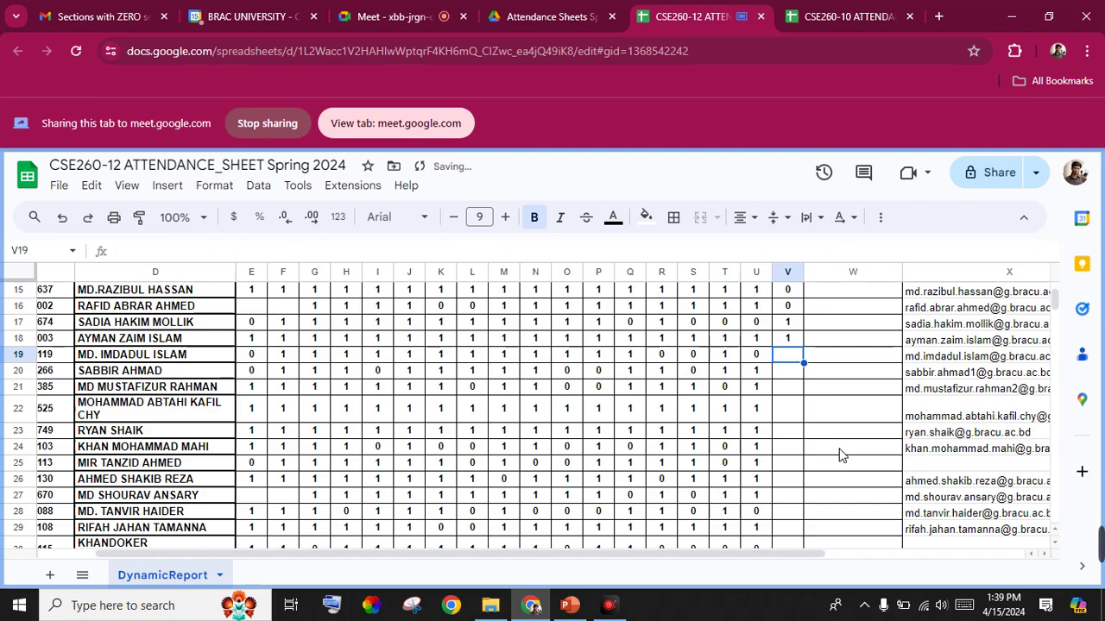
type("1")
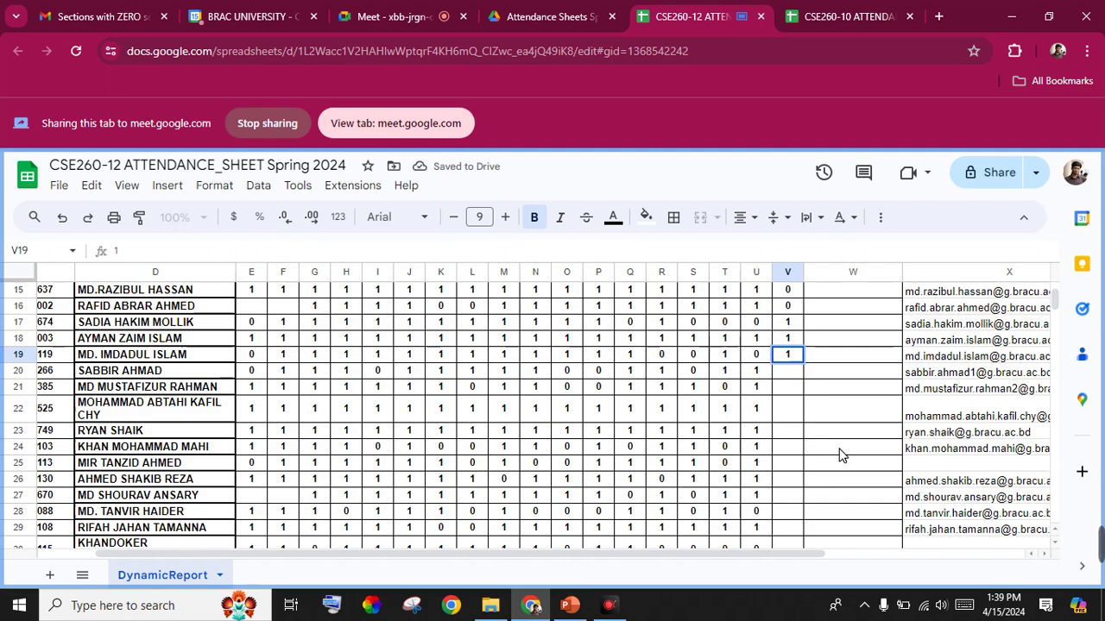
key("Return")
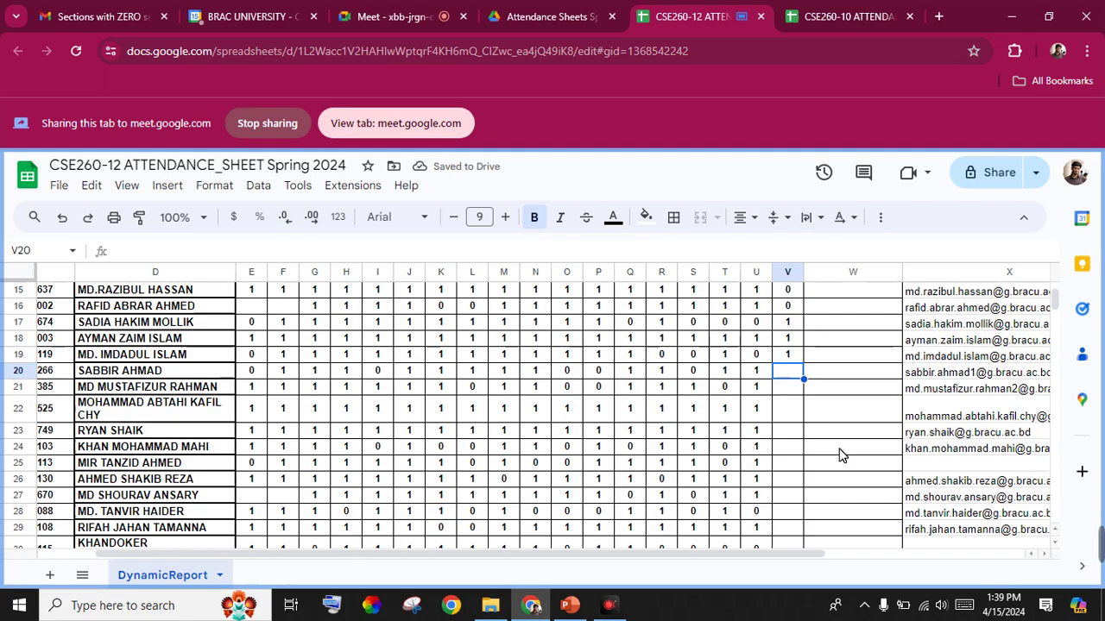
Record the 15.04 attendance for rows 20 to 23 by entering 0, 1, 0 and 1 in V20:V23.
type("0")
key("Return")
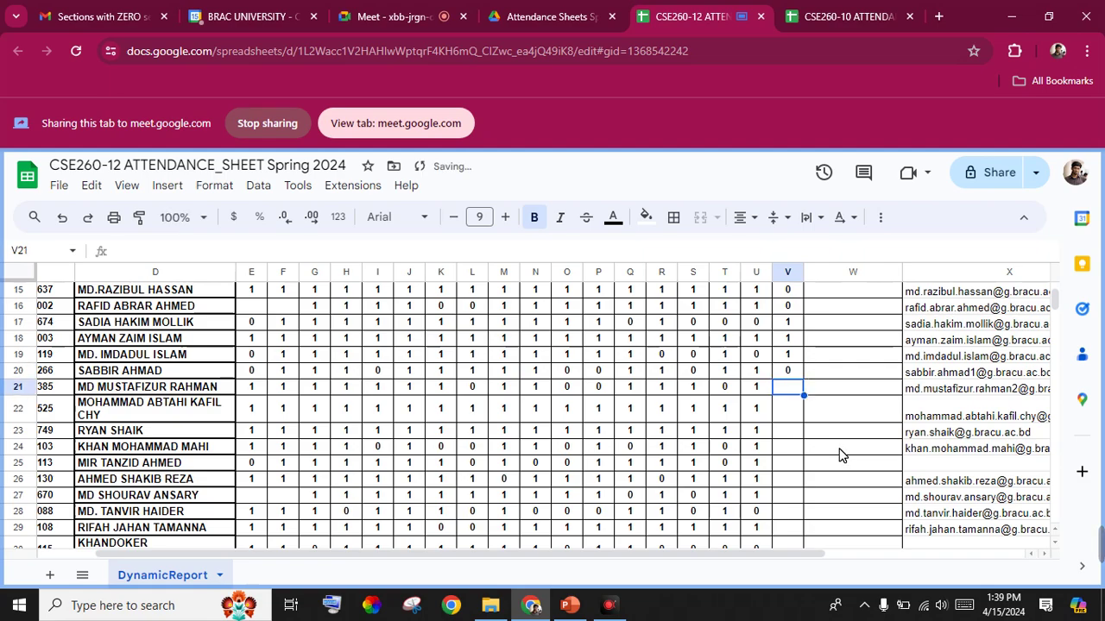
type("1")
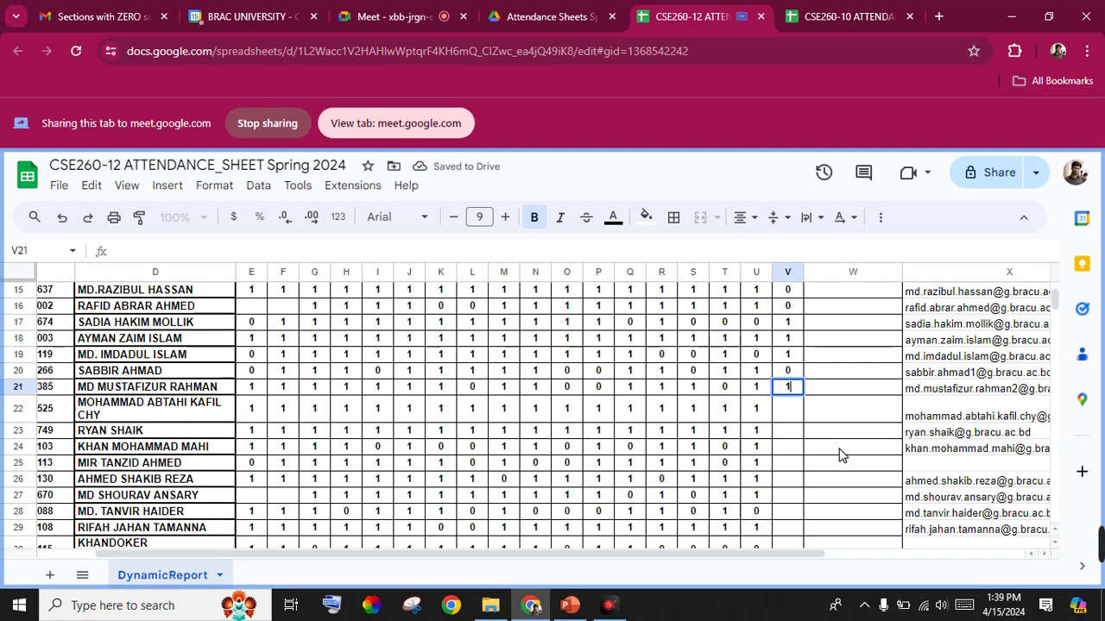
key("Return")
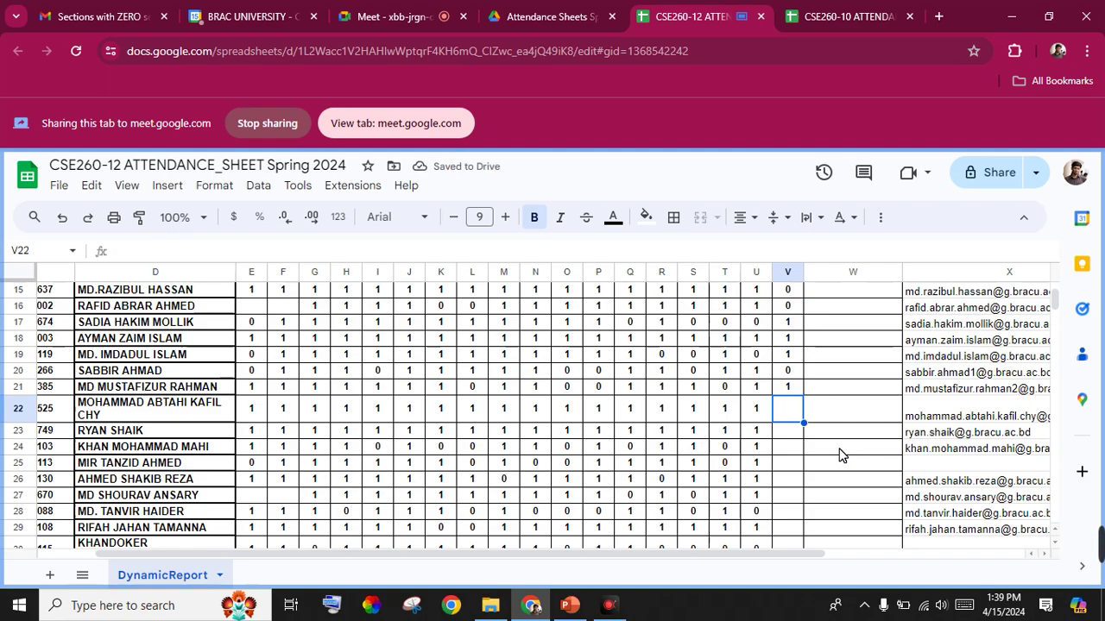
type("0")
key("Return")
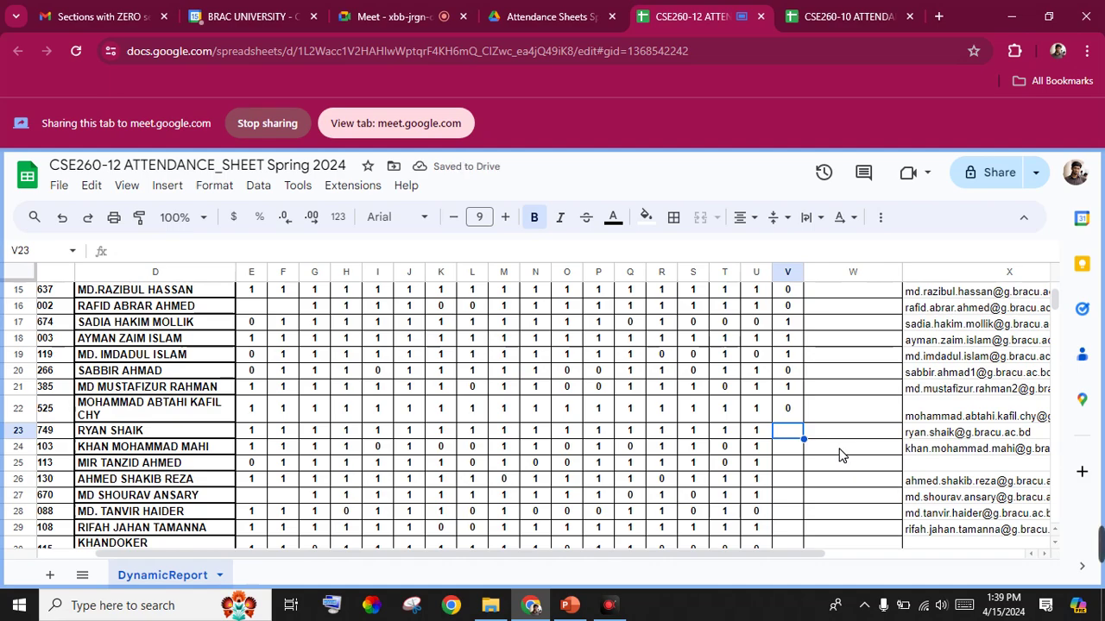
type("1")
key("Return")
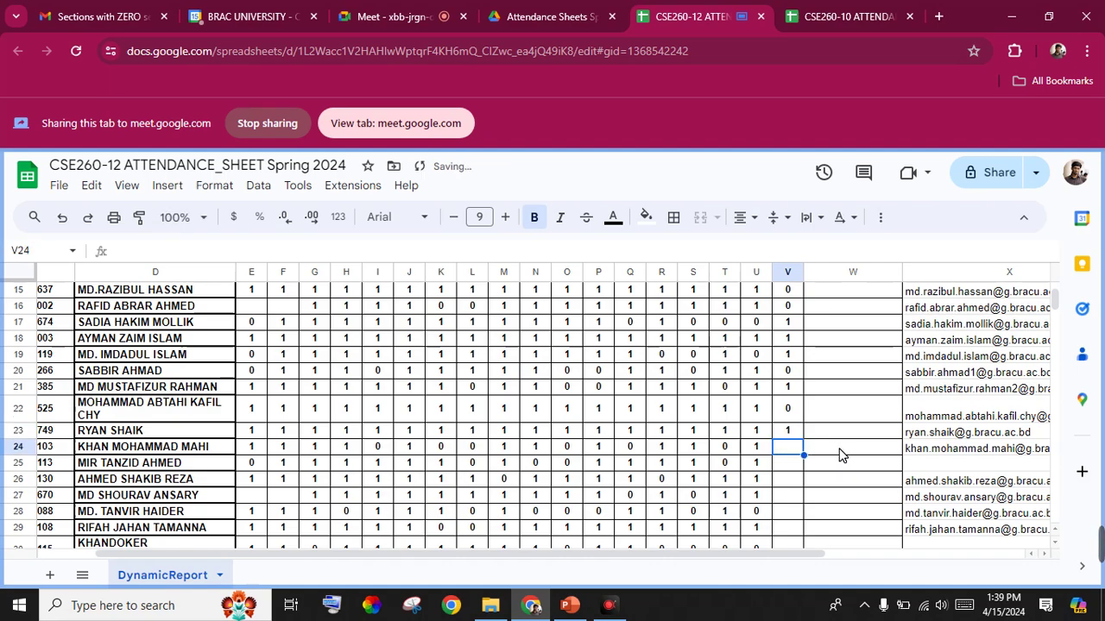
Record the 15.04 attendance for rows 24 to 27 by entering 0, 0, 1 and 0 in V24:V27.
type("0")
key("Return")
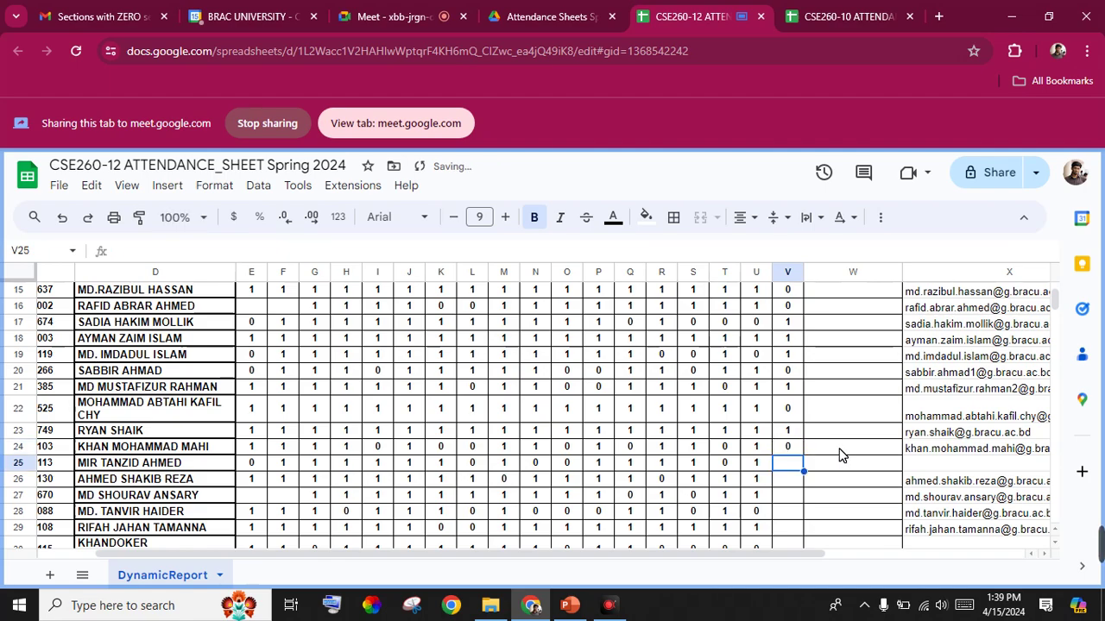
type("0")
key("Return")
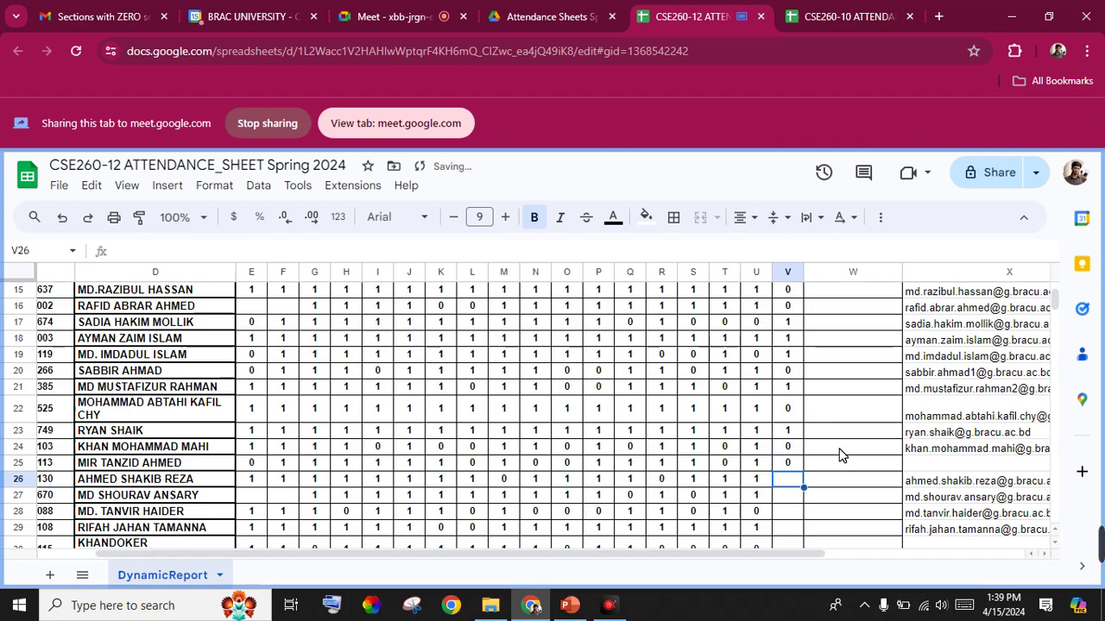
type("1")
key("Return")
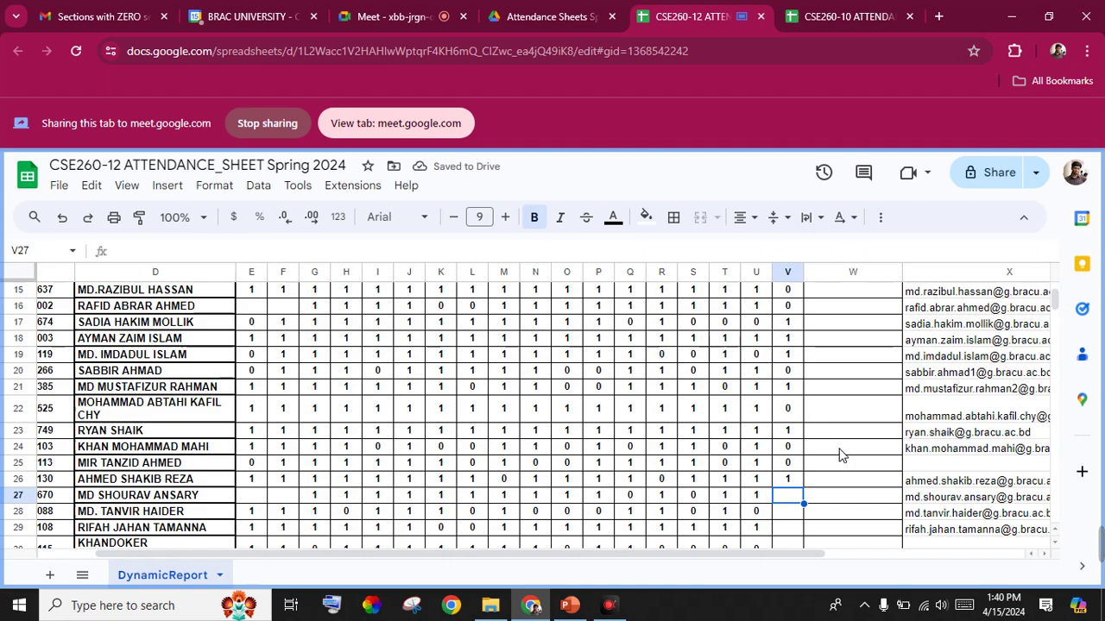
type("0")
key("Return")
Mark the students in rows 28 to 30 present for 15.04 by entering 1 in V28:V30.
scroll(841, 455, "down", 5)
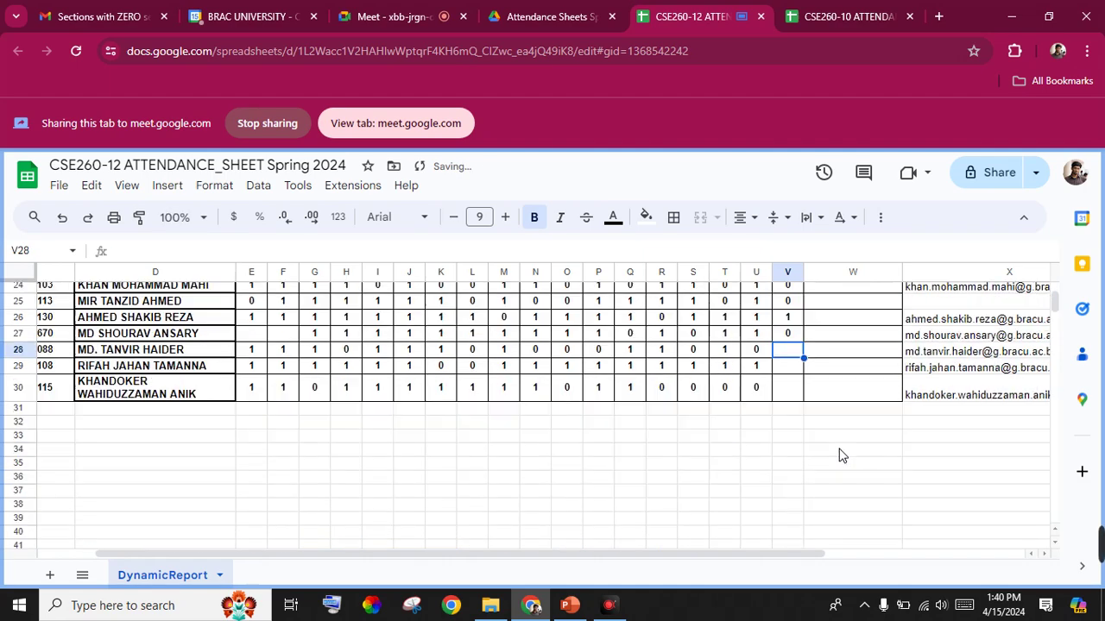
scroll(842, 455, "up", 3)
type("1")
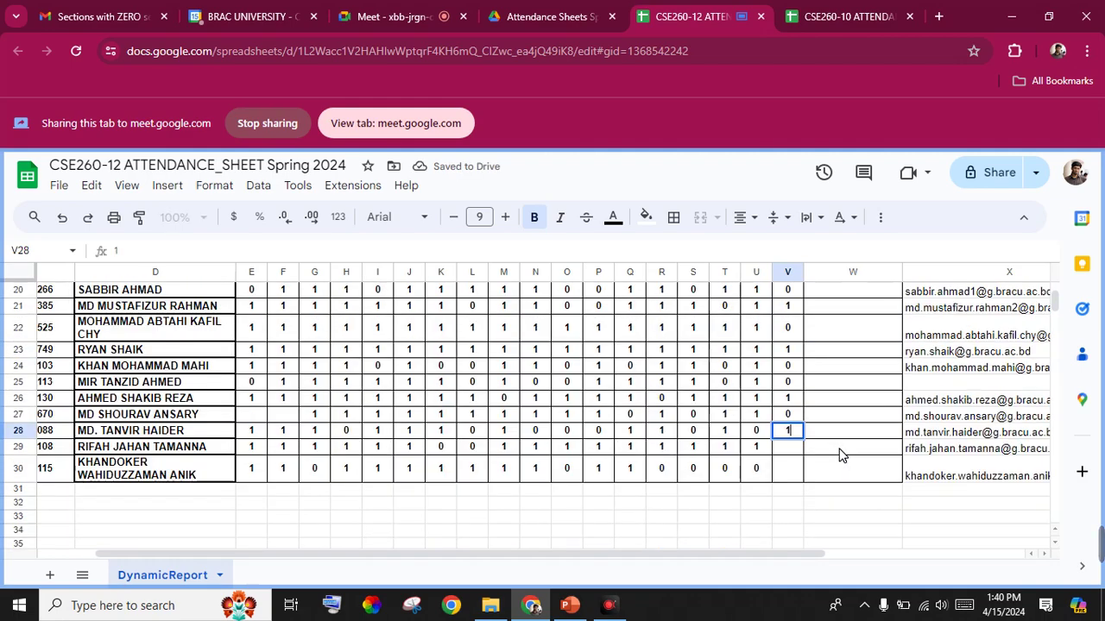
key("Return")
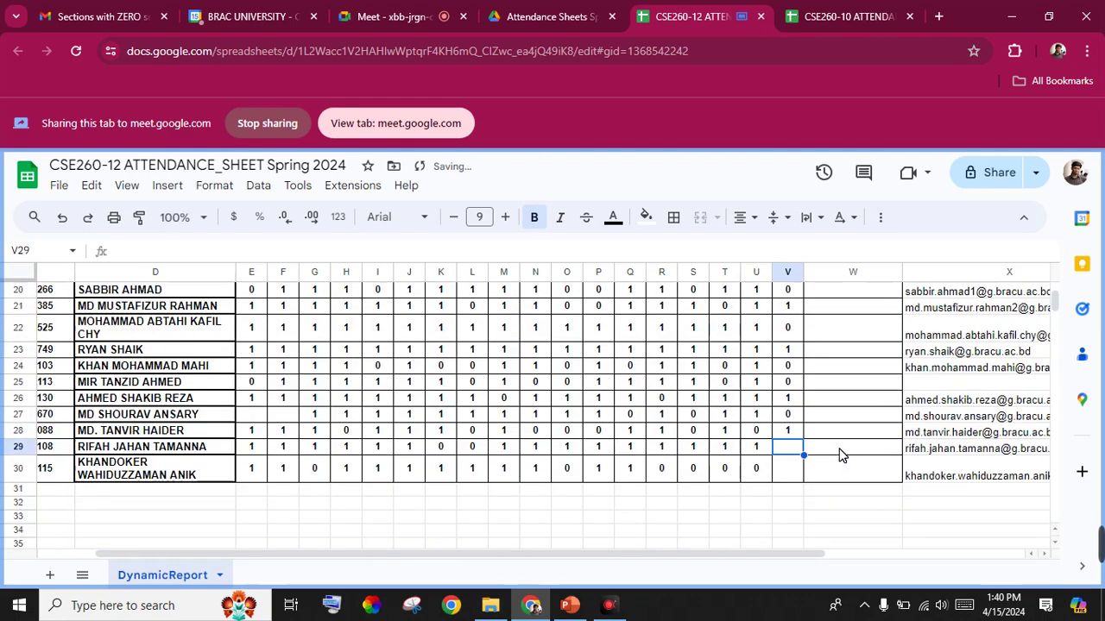
type("1")
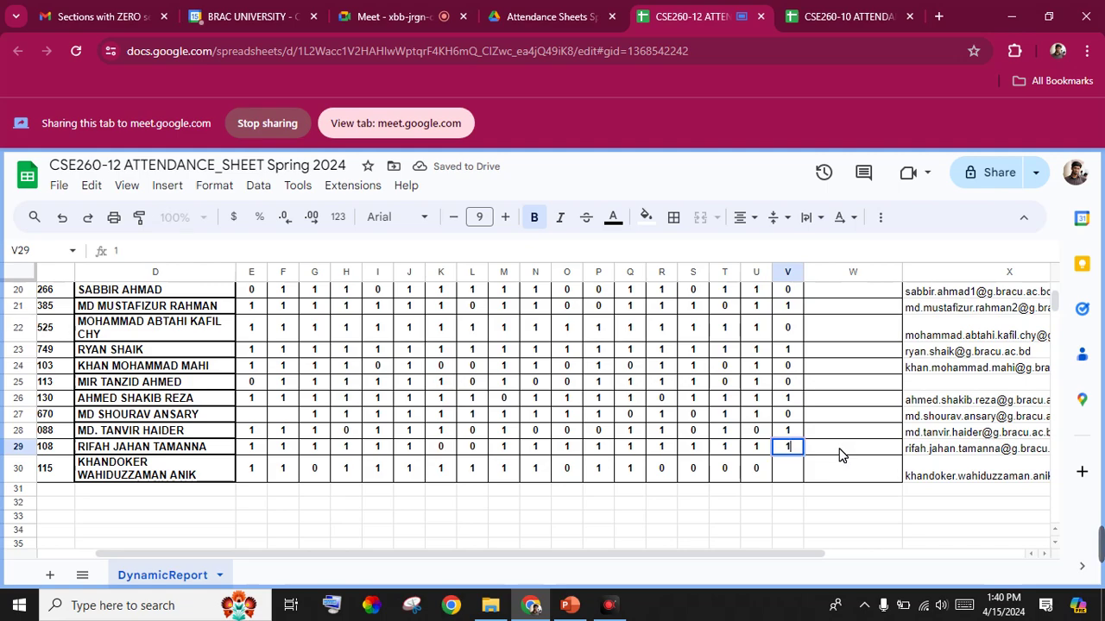
key("Return")
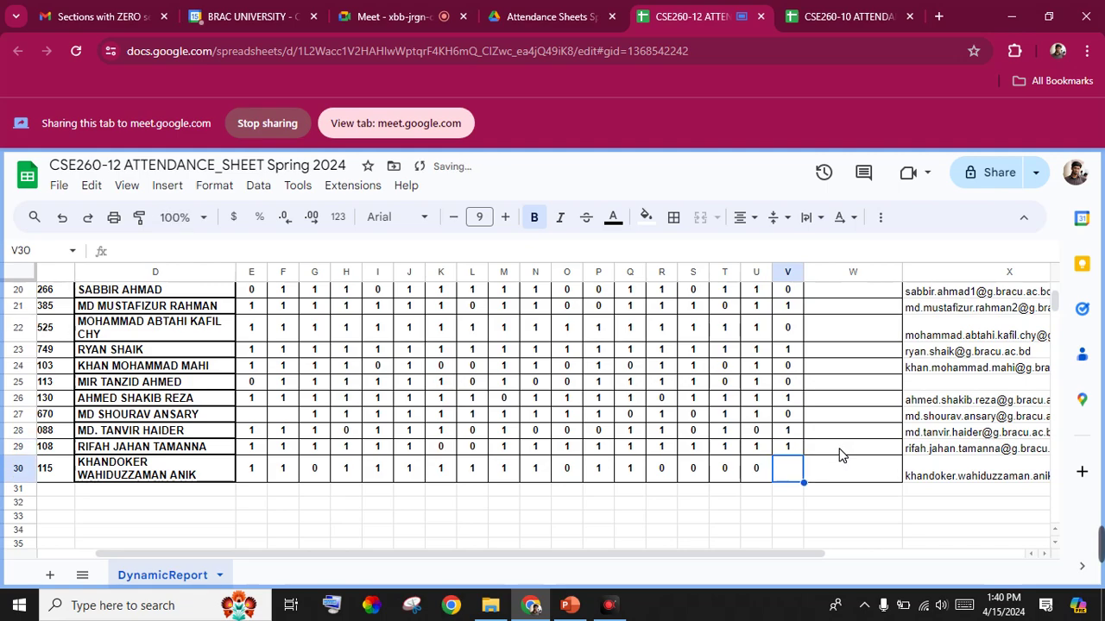
type("0")
key("Return")
scroll(841, 455, "up", 6)
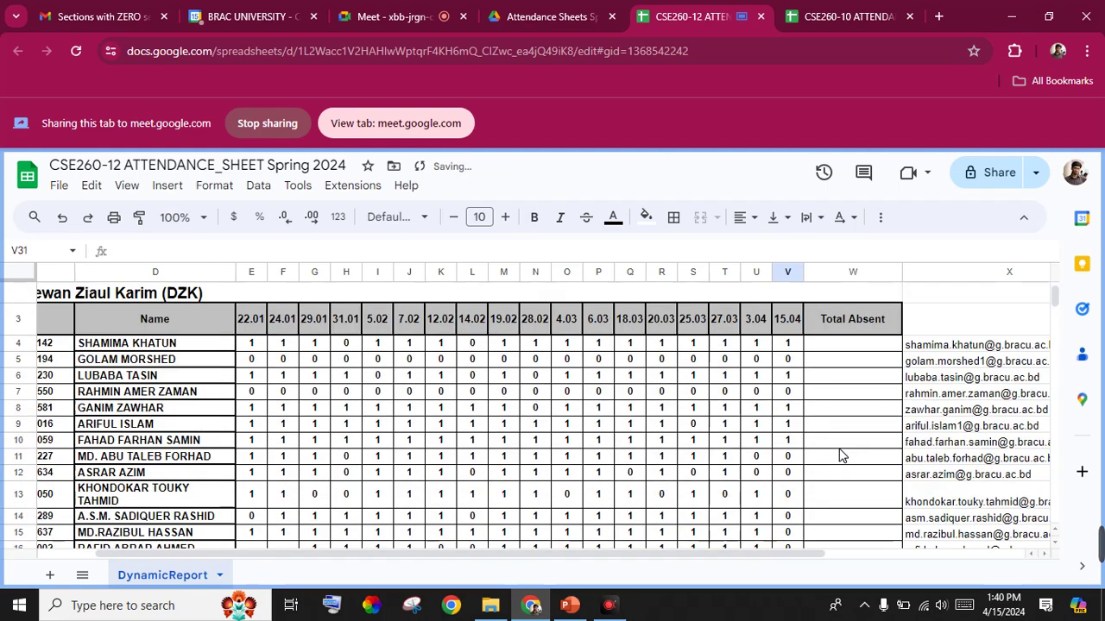
scroll(840, 452, "up", 3)
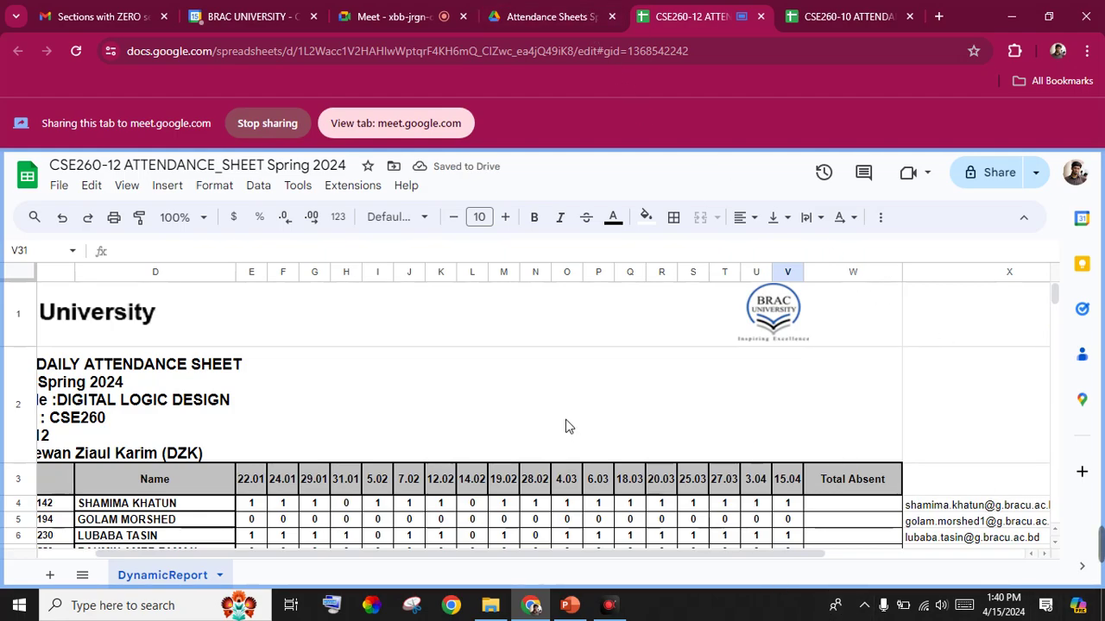
Check the Meet participants and mark the student in row 15 of the CSE260-10 attendance sheet present by entering 1 in V15.
left_click(412, 13)
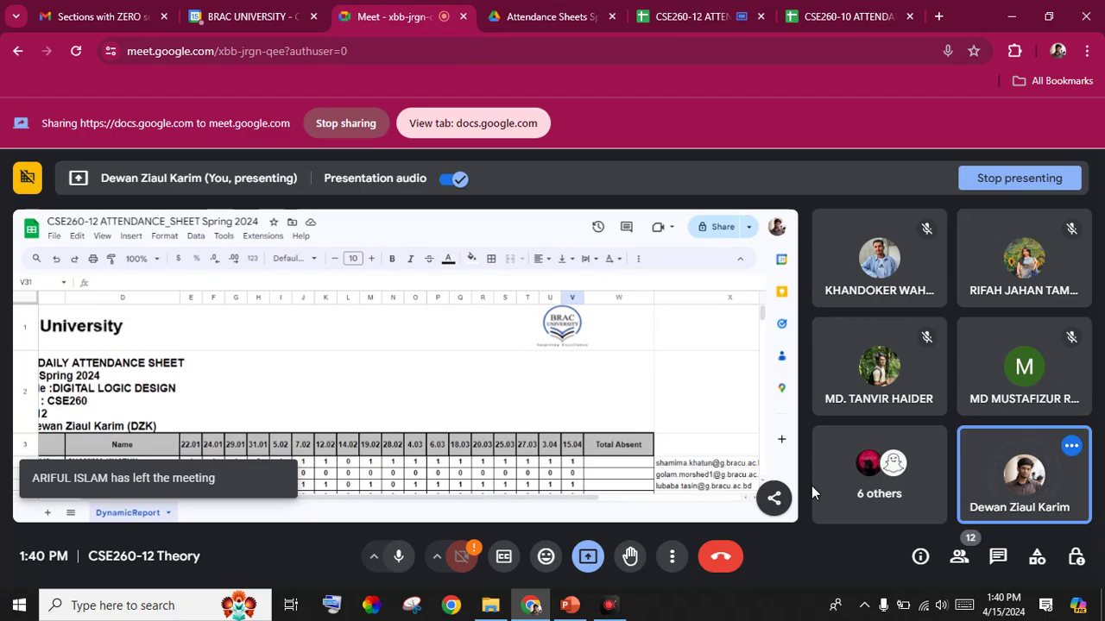
left_click(963, 559)
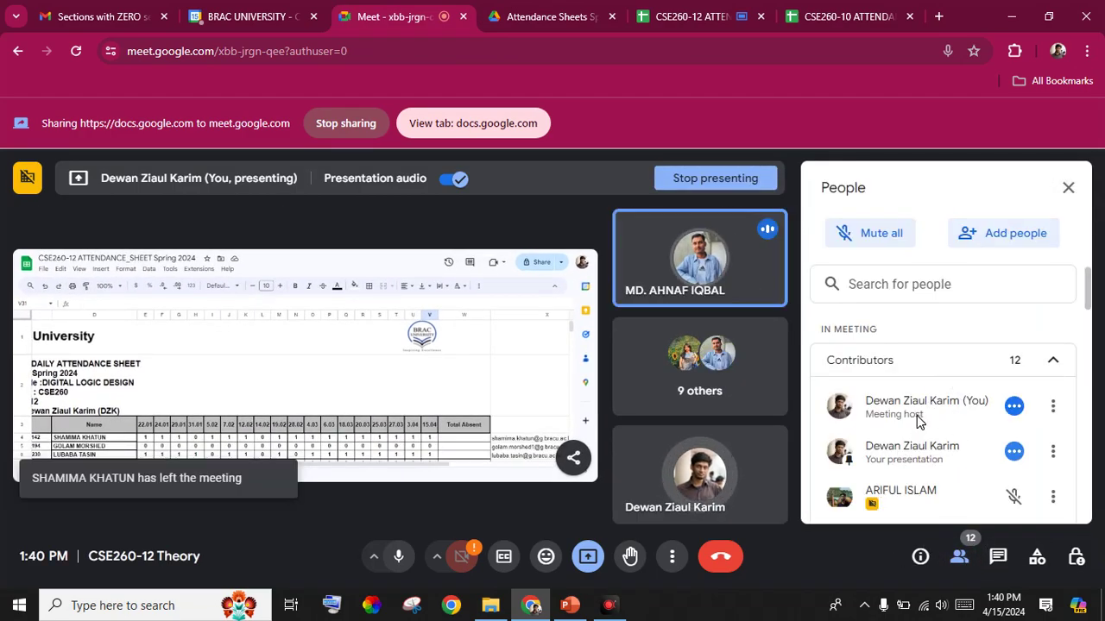
scroll(918, 422, "down", 8)
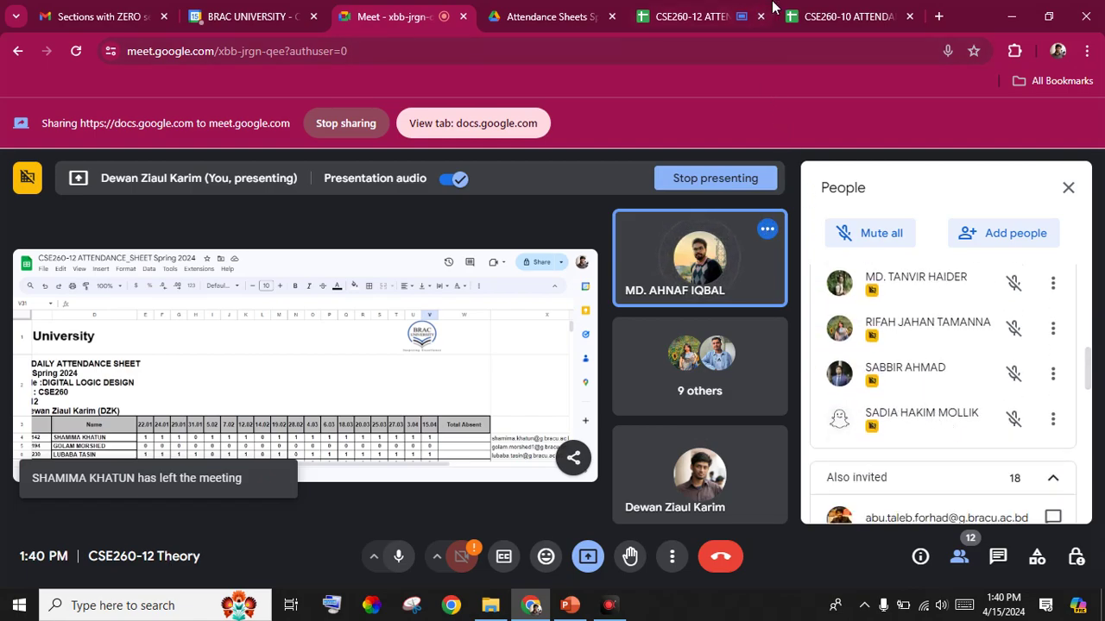
left_click(844, 15)
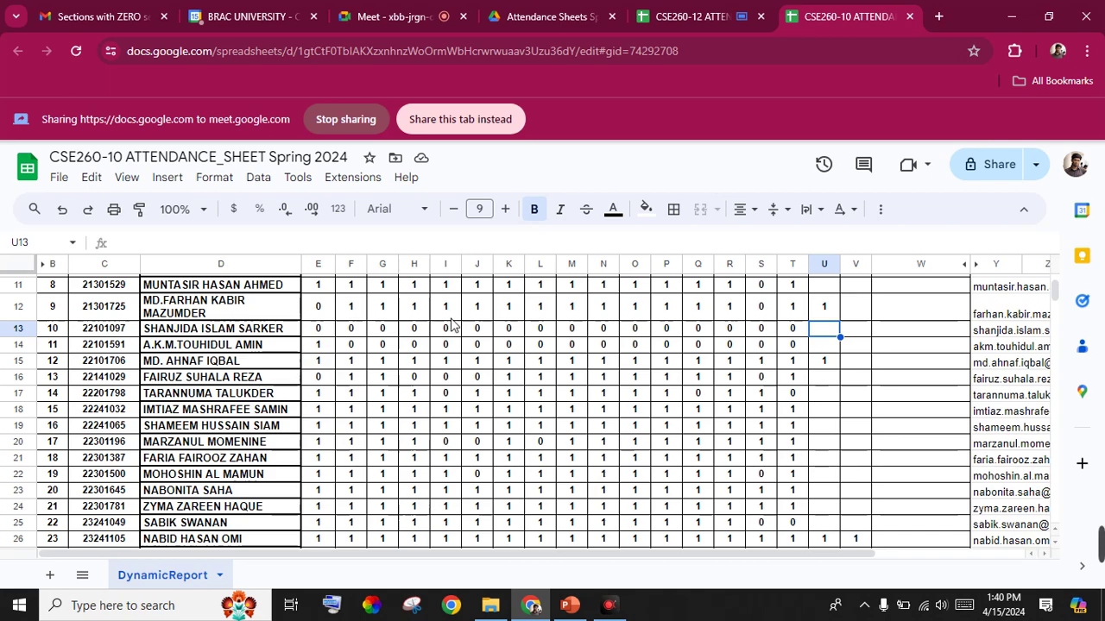
left_click(848, 362)
type("1")
key("Return")
Switch back to the meeting, review the remaining contributors and invited students in the People list, and close the list.
left_click(399, 16)
scroll(889, 406, "down", 5)
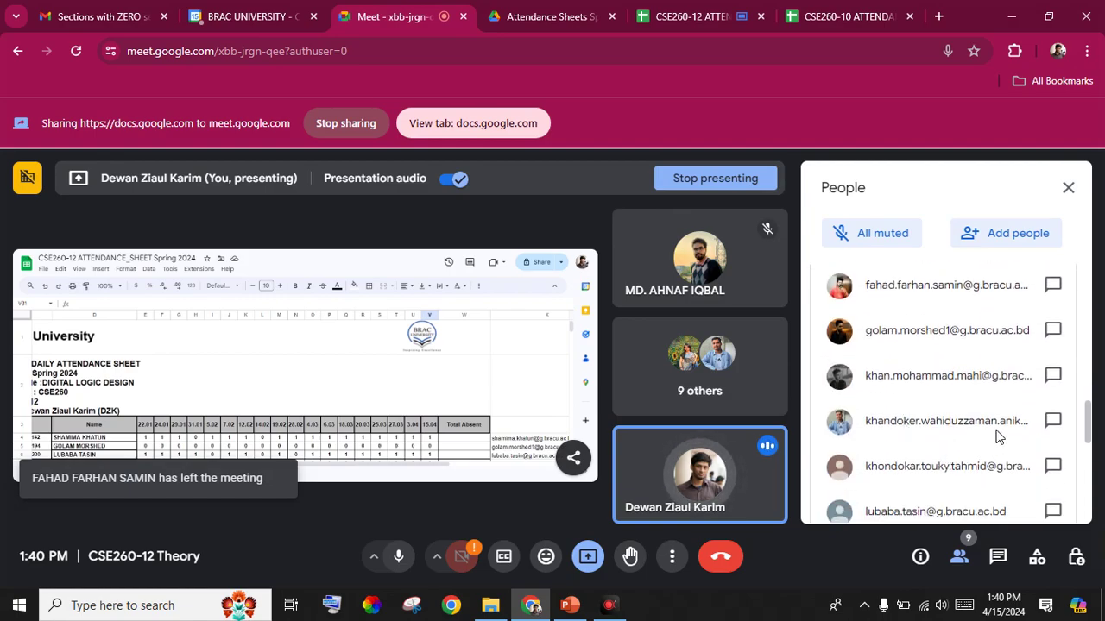
scroll(932, 463, "down", 8)
scroll(931, 467, "up", 10)
scroll(930, 467, "down", 3)
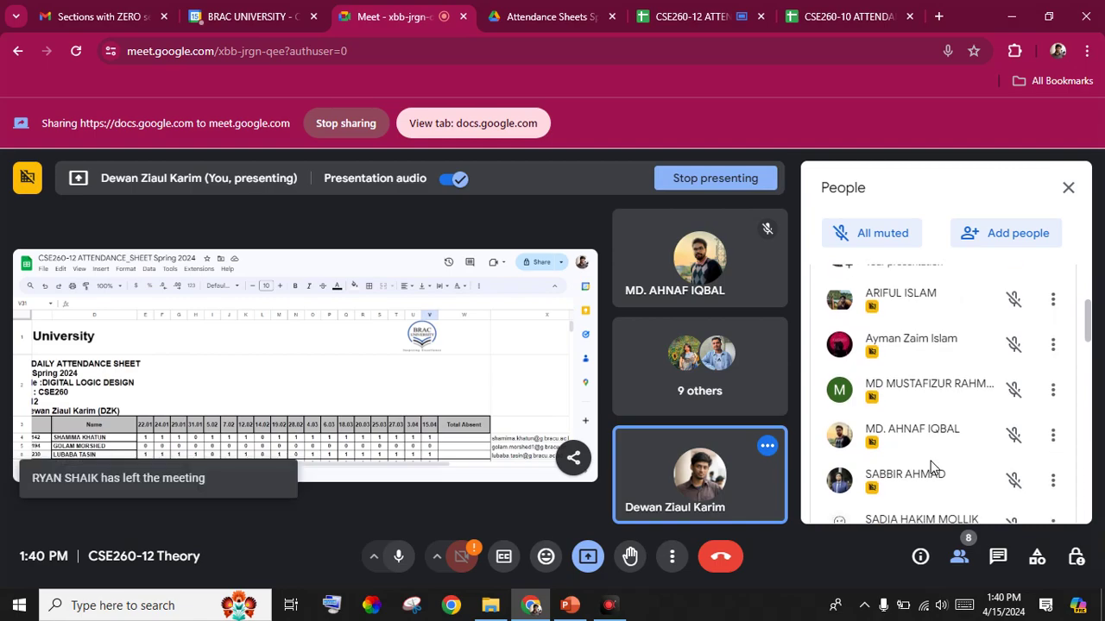
left_click(1068, 188)
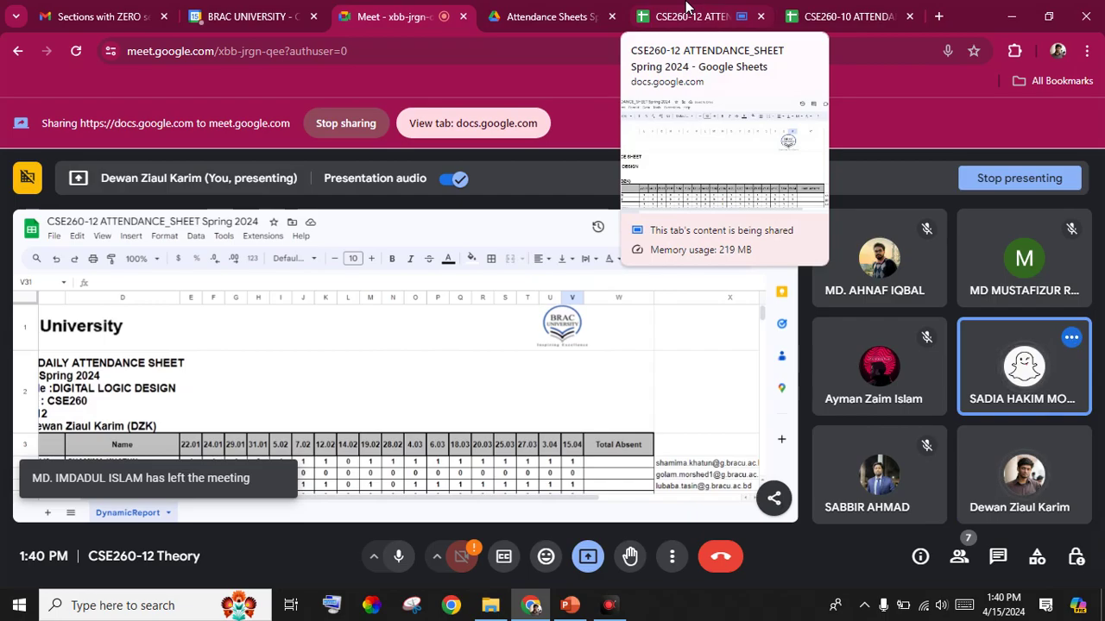
In the CSE260-12 sheet, set row 17's attendance for 25.03, 27.03 and 3.04 to 1 in S17:U17, and return to the meeting.
left_click(688, 7)
scroll(263, 412, "down", 10)
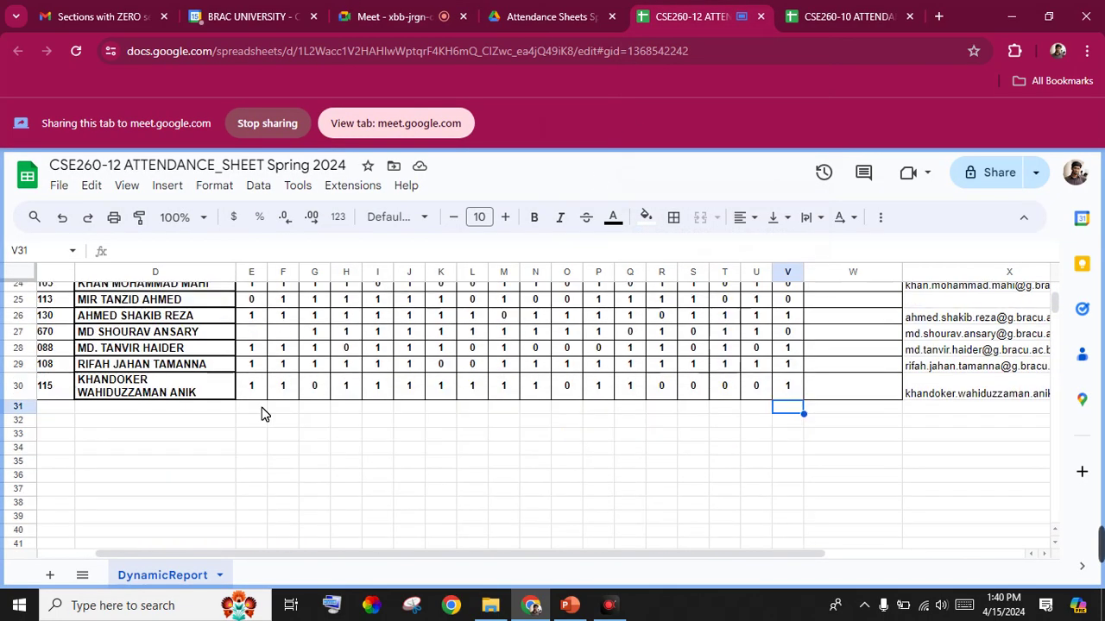
scroll(183, 389, "up", 2)
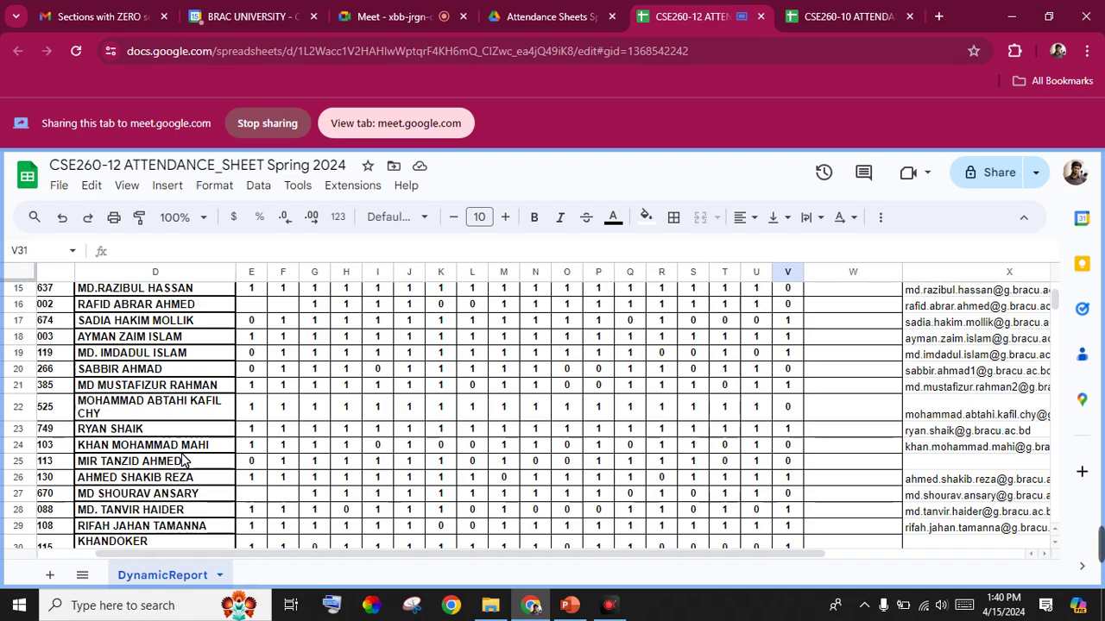
scroll(185, 460, "up", 2)
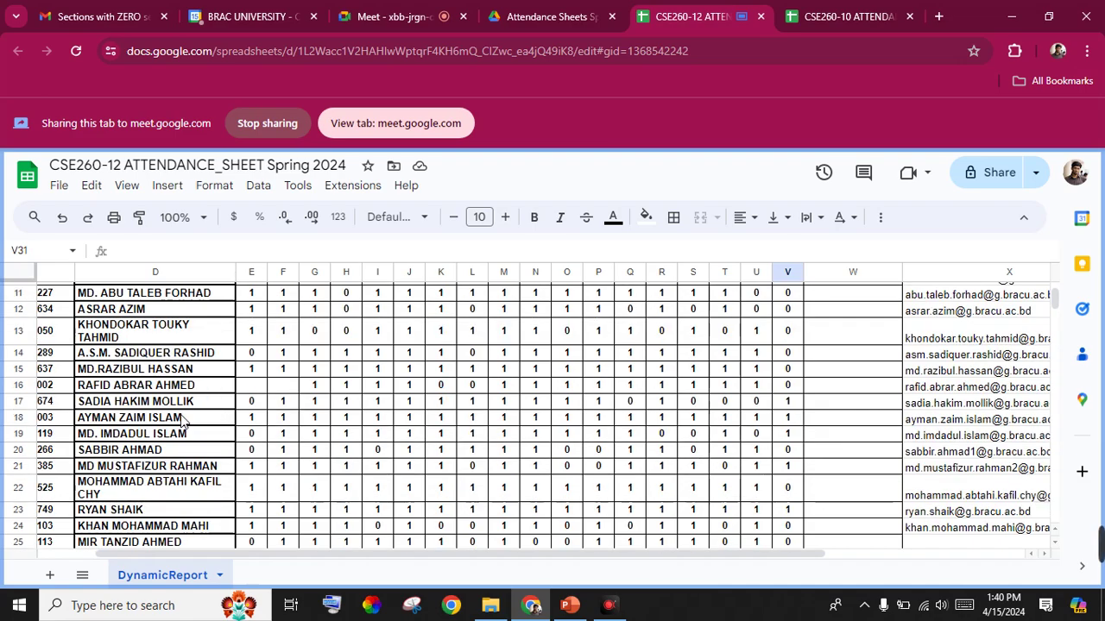
left_click(700, 404)
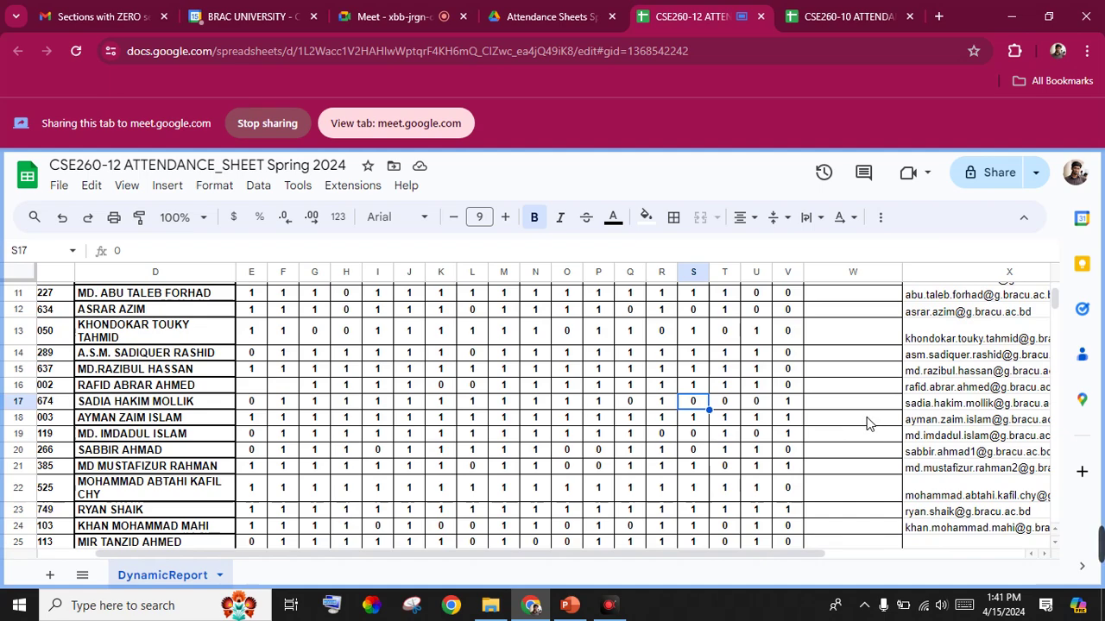
type("1")
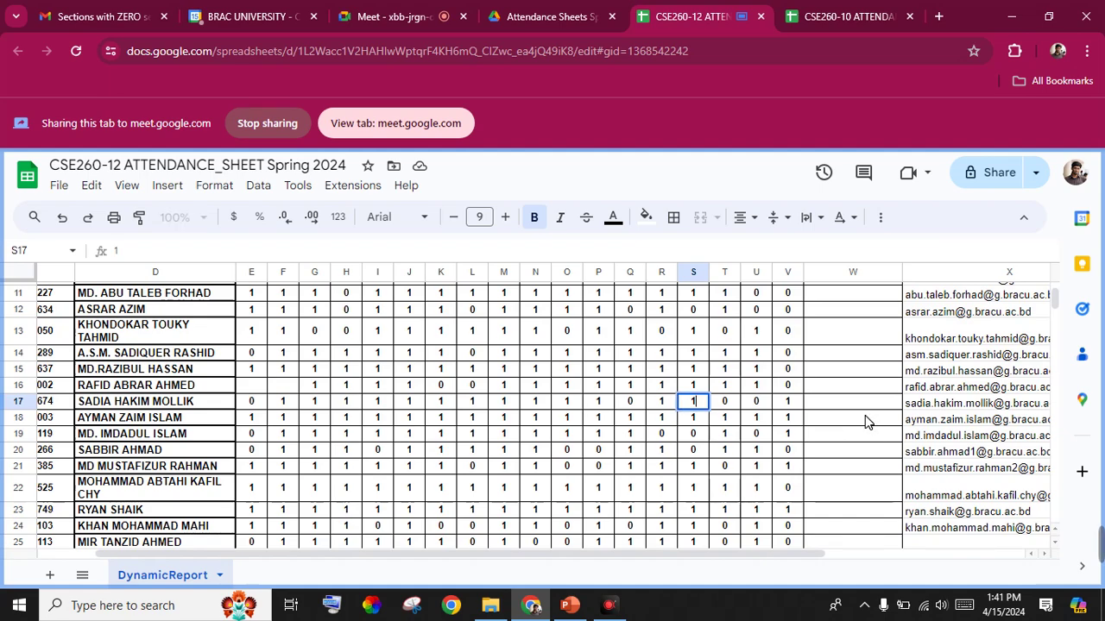
key("Tab")
type("1")
key("Tab")
type("1")
key("Down")
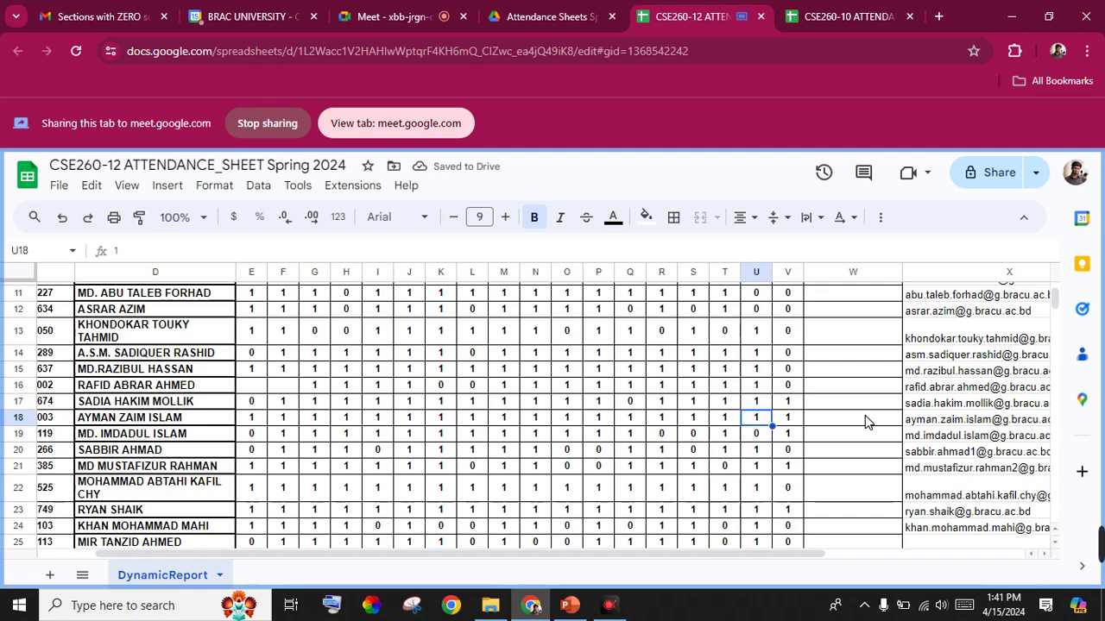
left_click(412, 7)
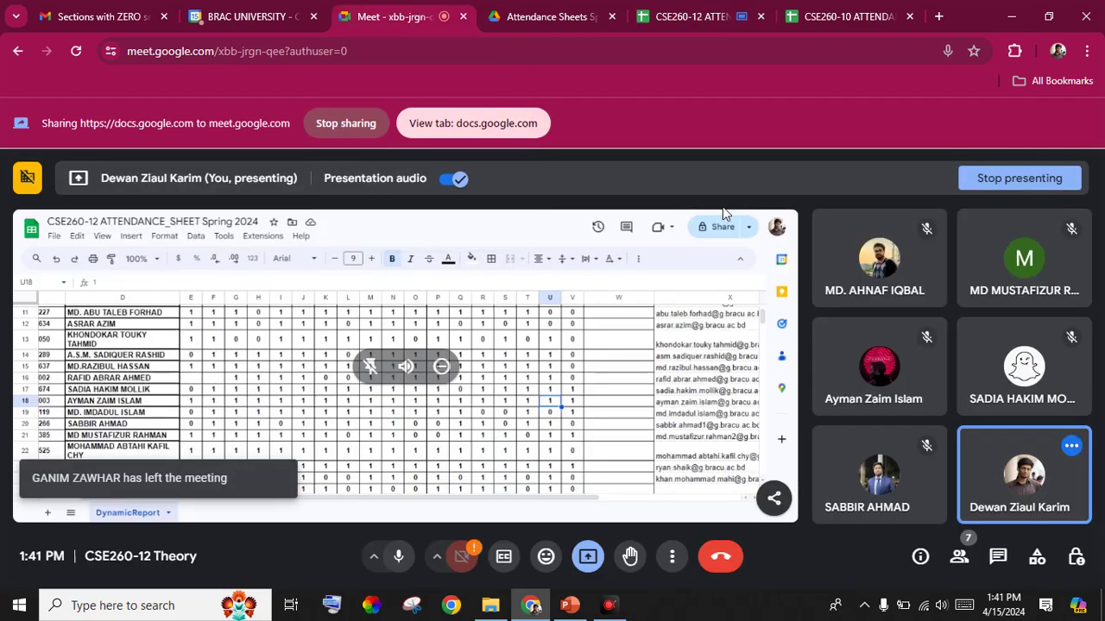